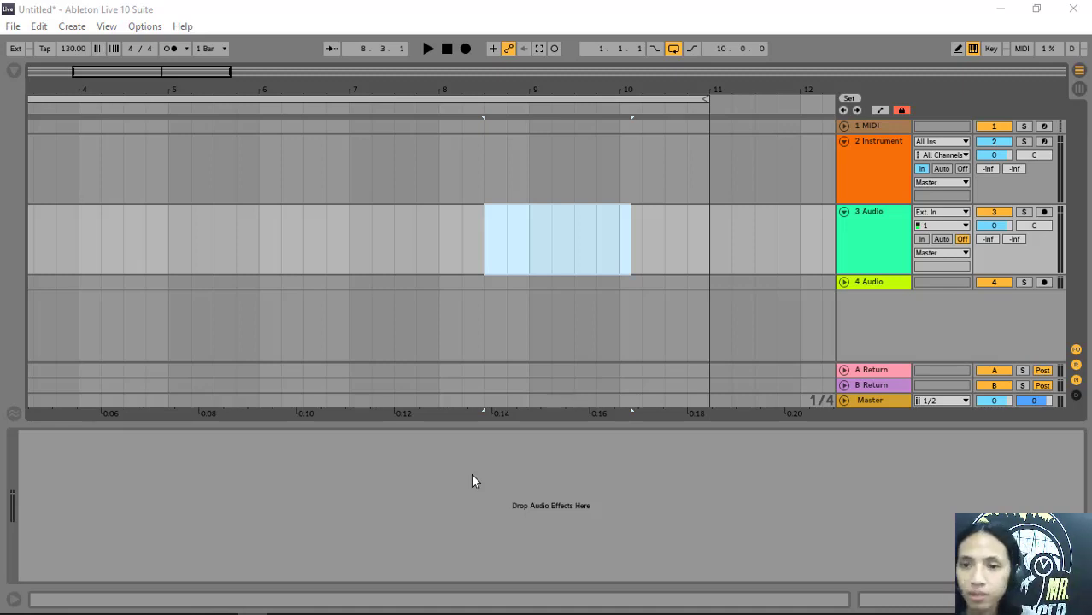
- Arm the 3 Audio track and record a take onto it starting from position 5.3.1, then stop
left_click(204, 247)
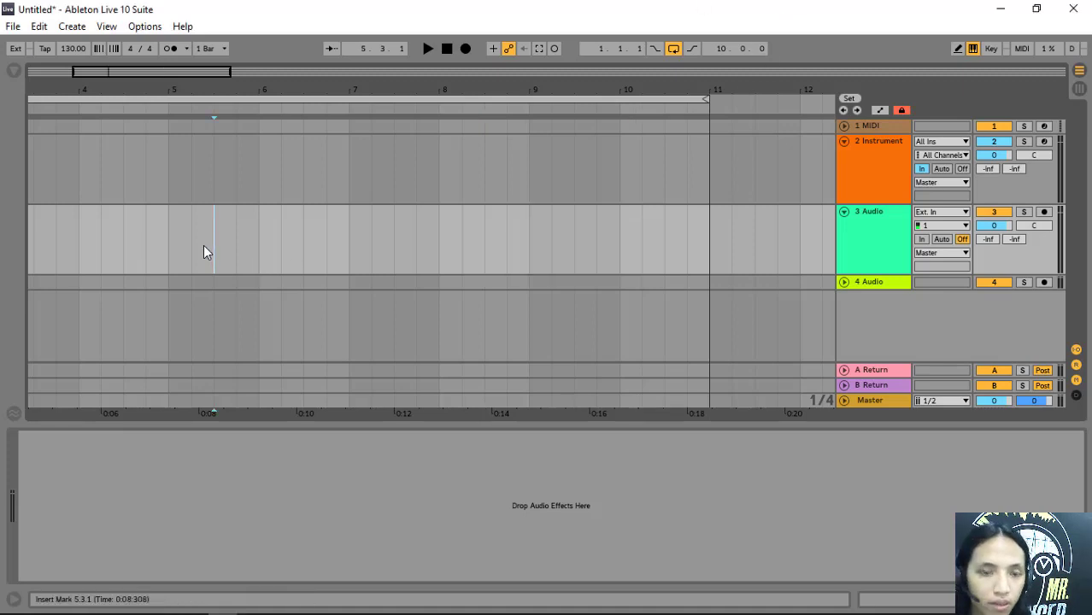
scroll(204, 248, "down", 4)
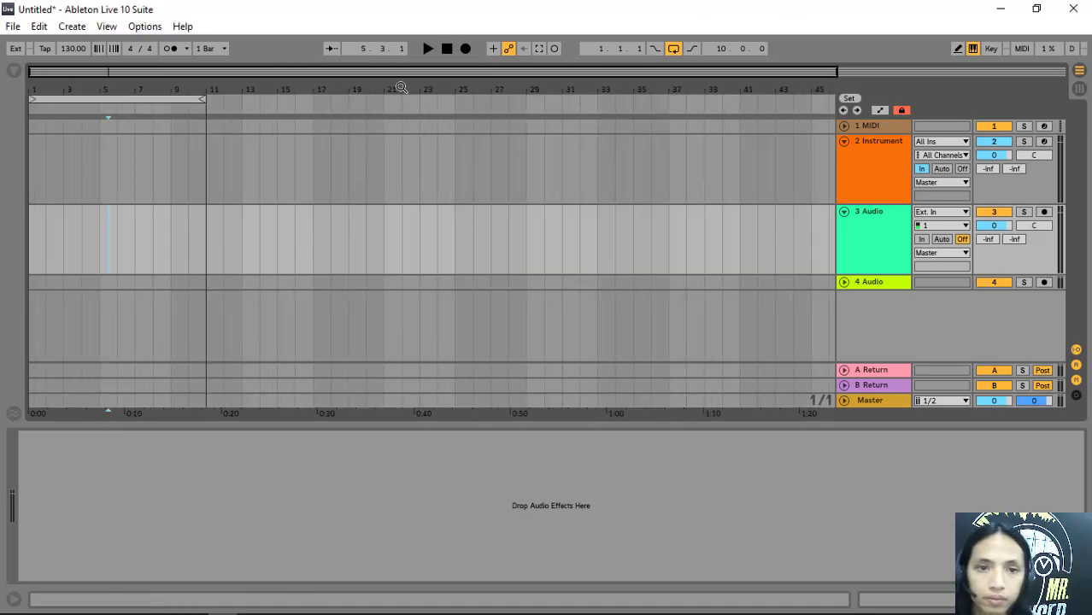
left_click(1043, 211)
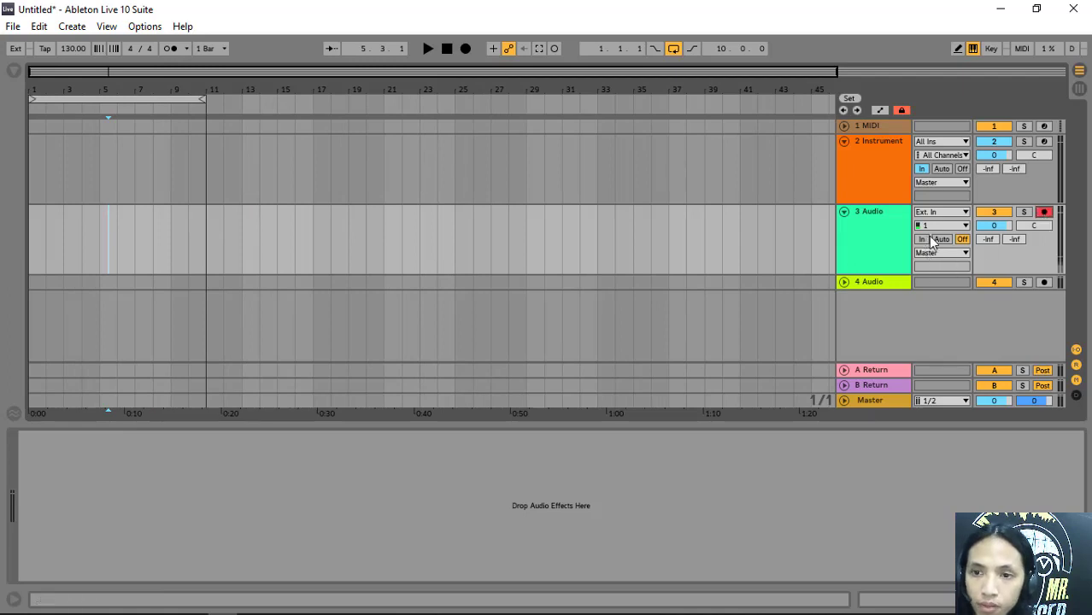
left_click(465, 49)
left_click(427, 49)
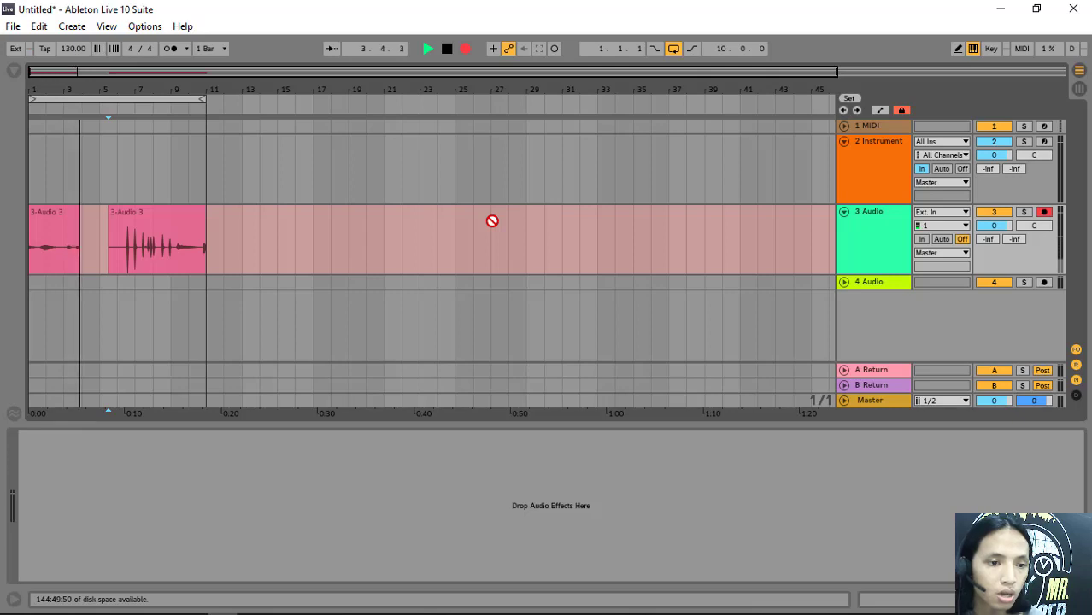
key("space")
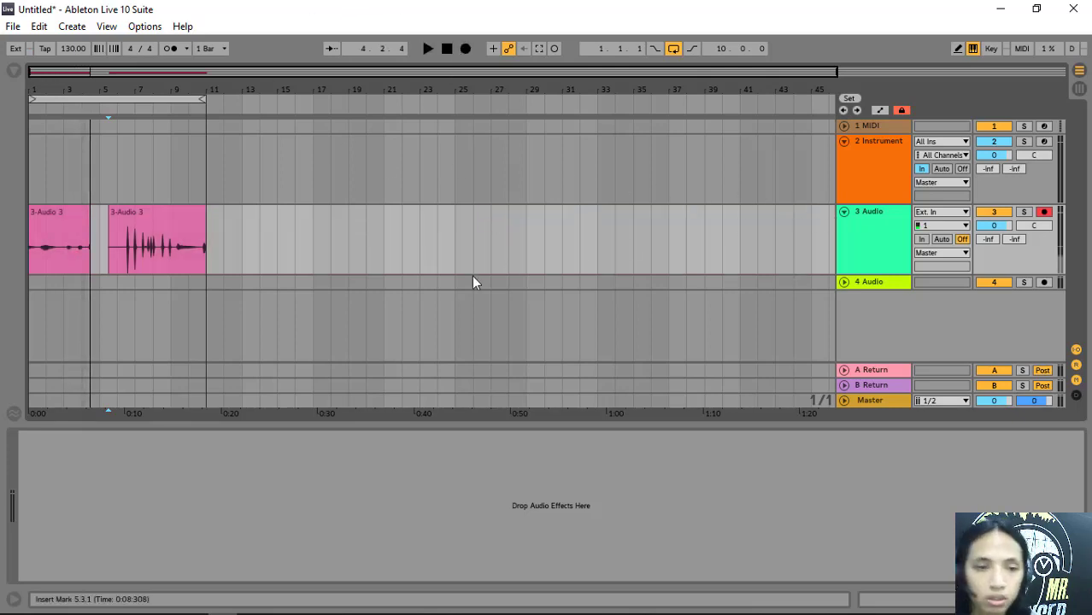
- Delete the Instrument Rack, Compressor and Reverb from the 2 Instrument track
left_click(877, 171)
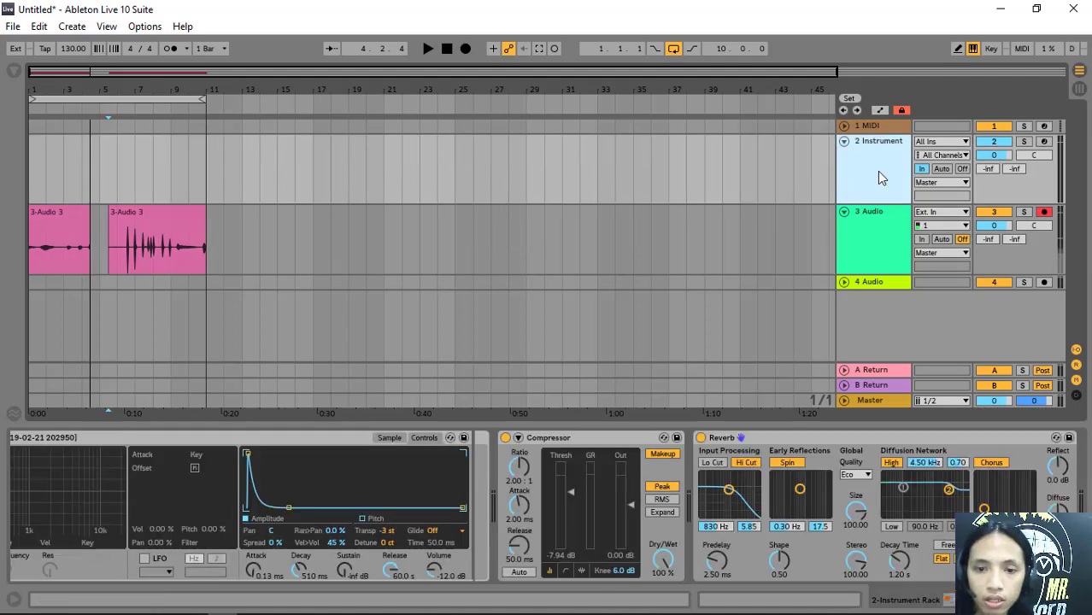
key("Delete")
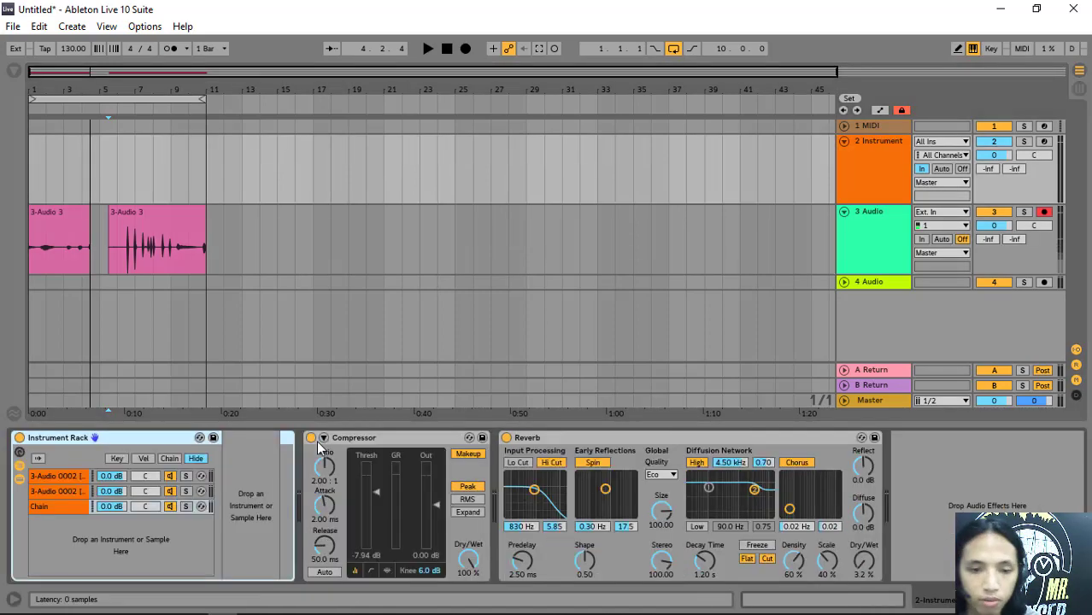
key("Delete")
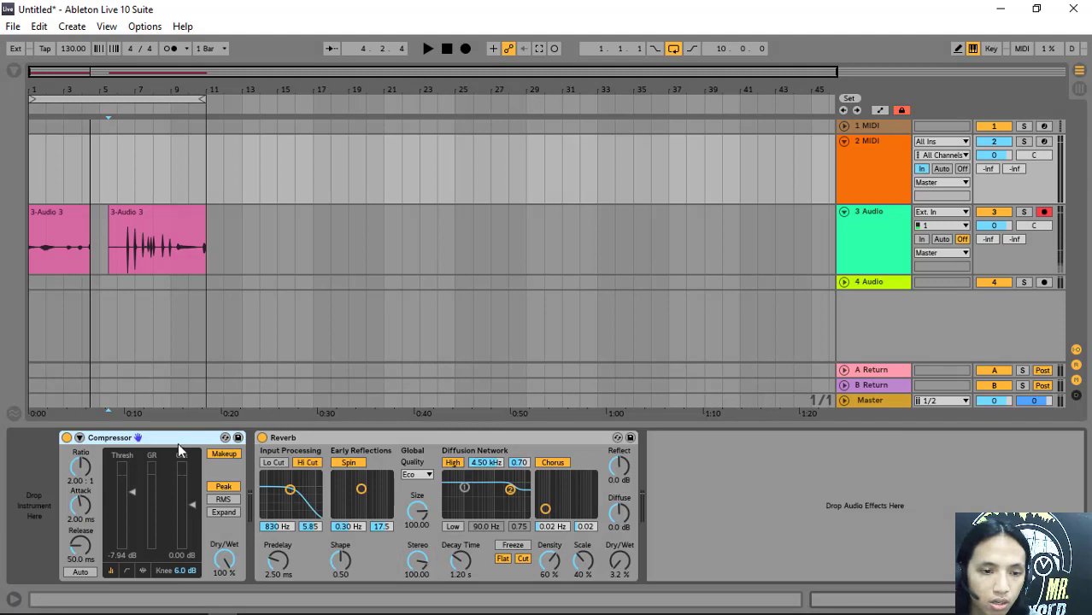
left_click(282, 438)
key("Delete")
left_click(164, 437)
key("Delete")
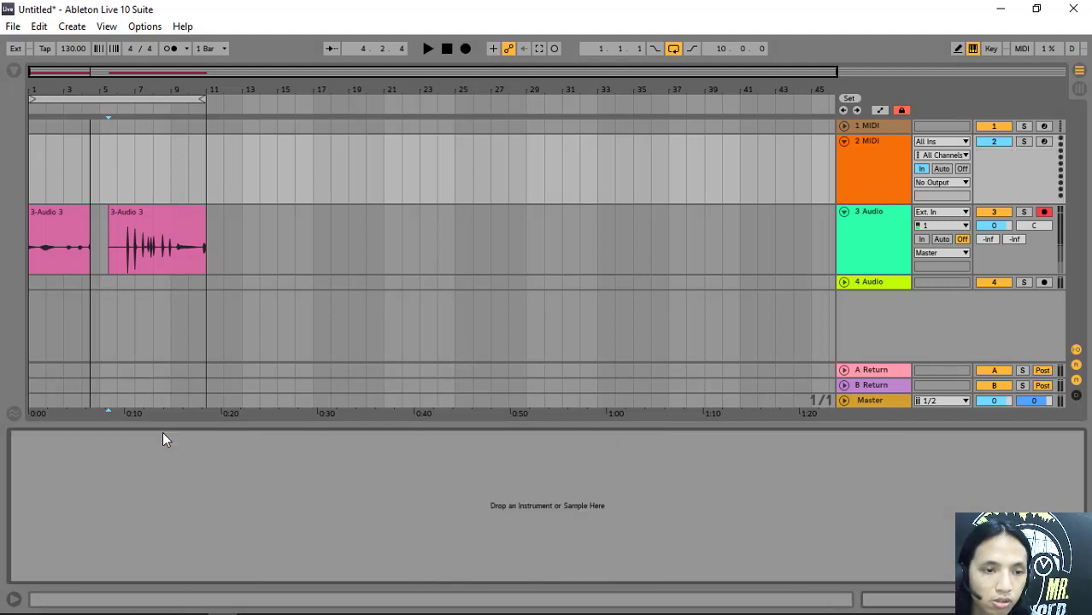
- Load the Simpler instrument onto the emptied 2 MIDI track
left_click(13, 71)
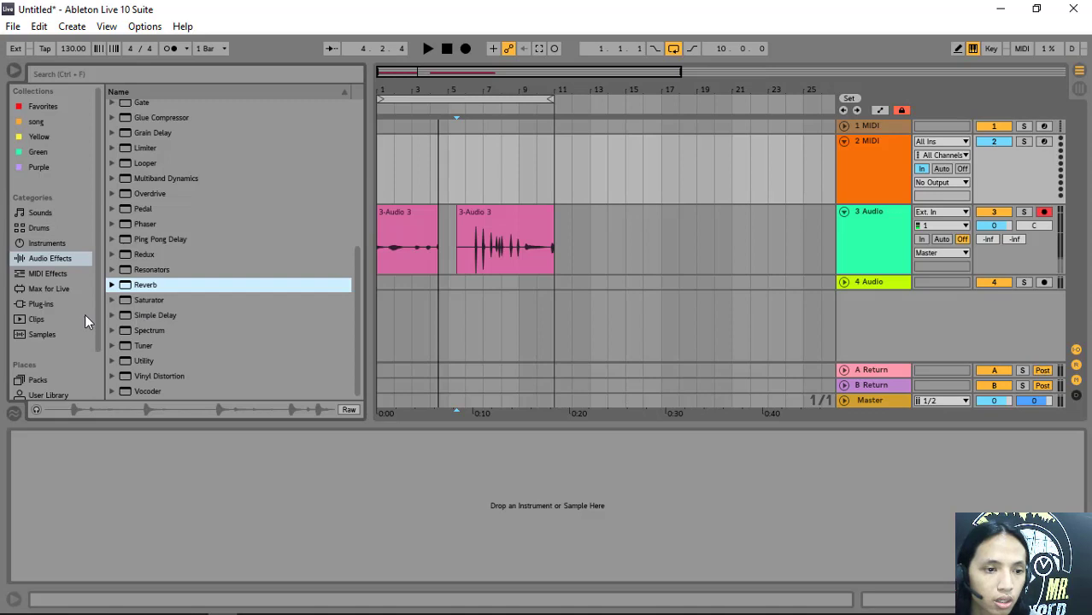
left_click(44, 245)
left_click_drag(148, 243, 530, 157)
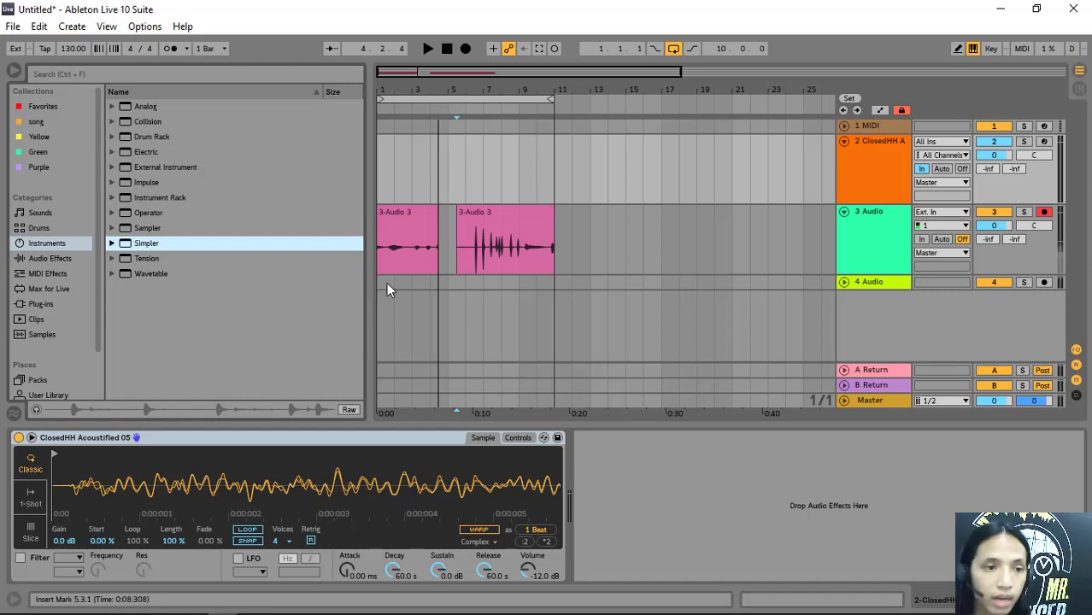
left_click(15, 72)
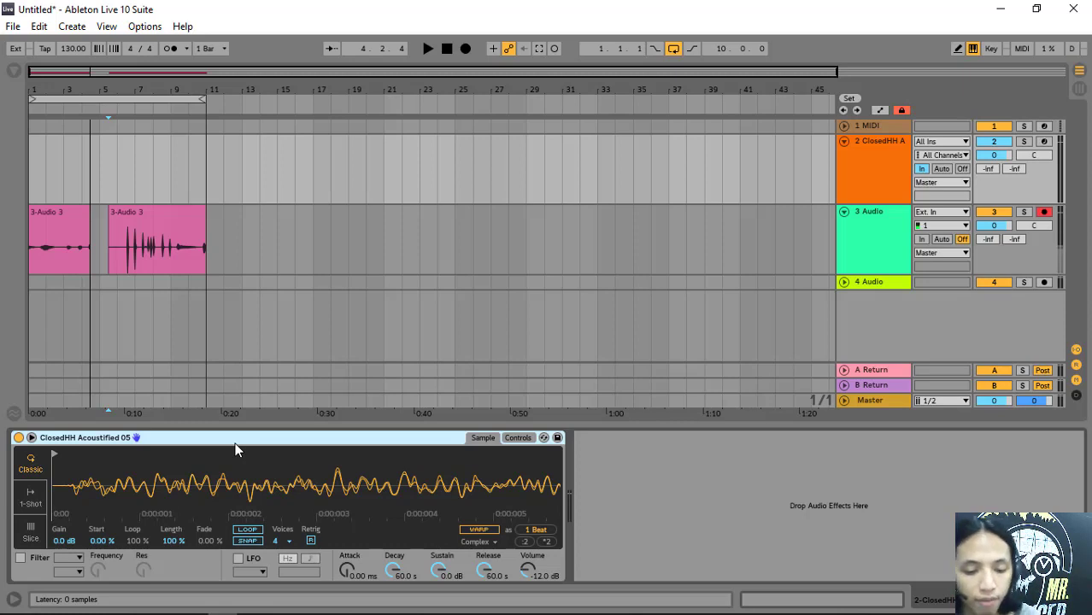
- Group the Simpler into an Instrument Rack and duplicate its chain twice to make three chains
key("ctrl+g")
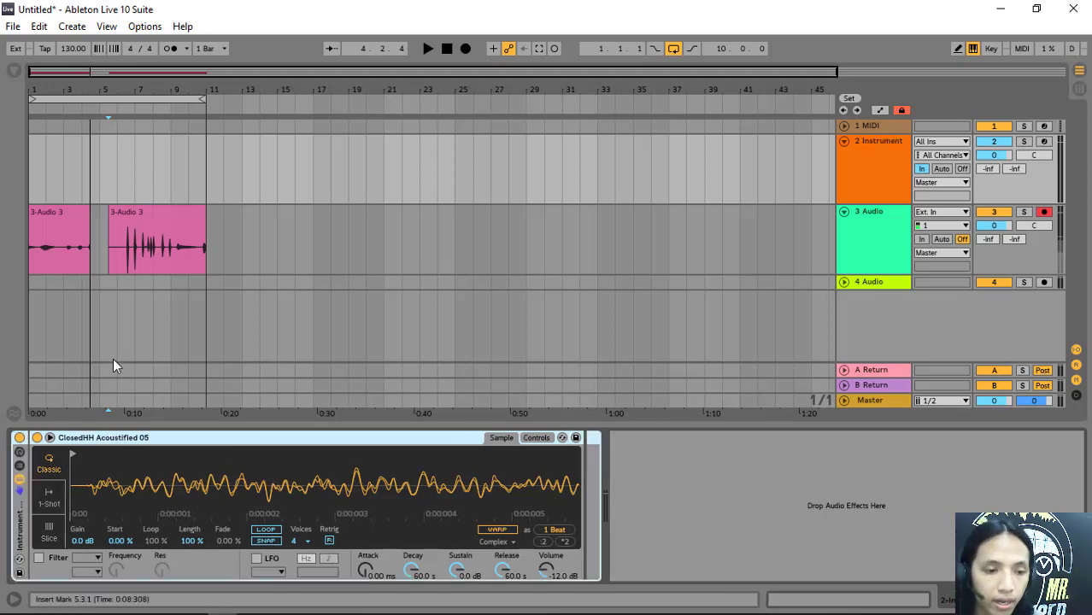
left_click(21, 468)
left_click(67, 477)
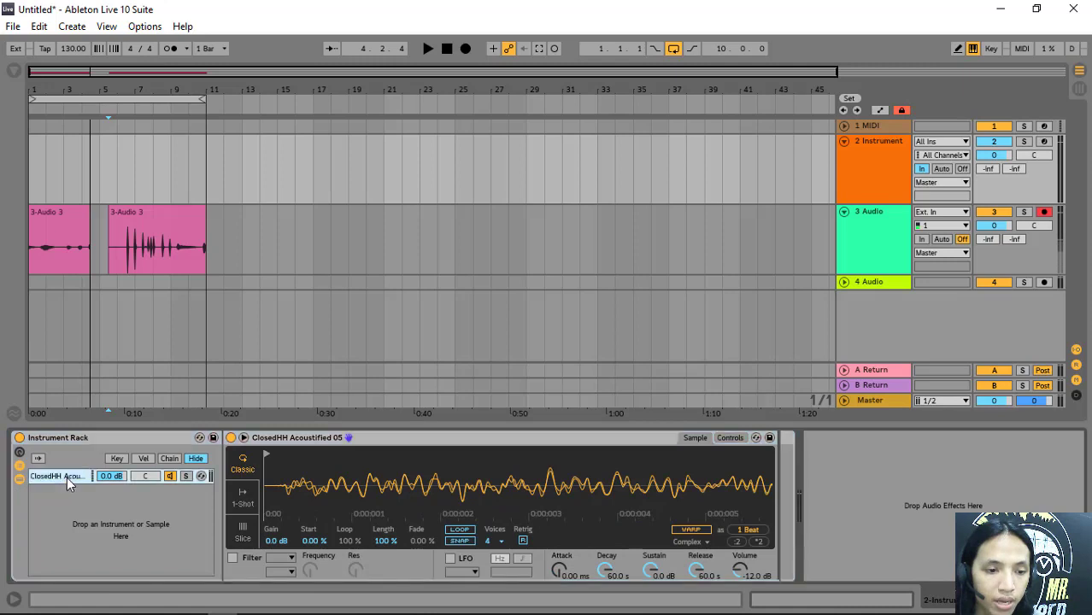
key("ctrl+d")
key("ctrl+d")
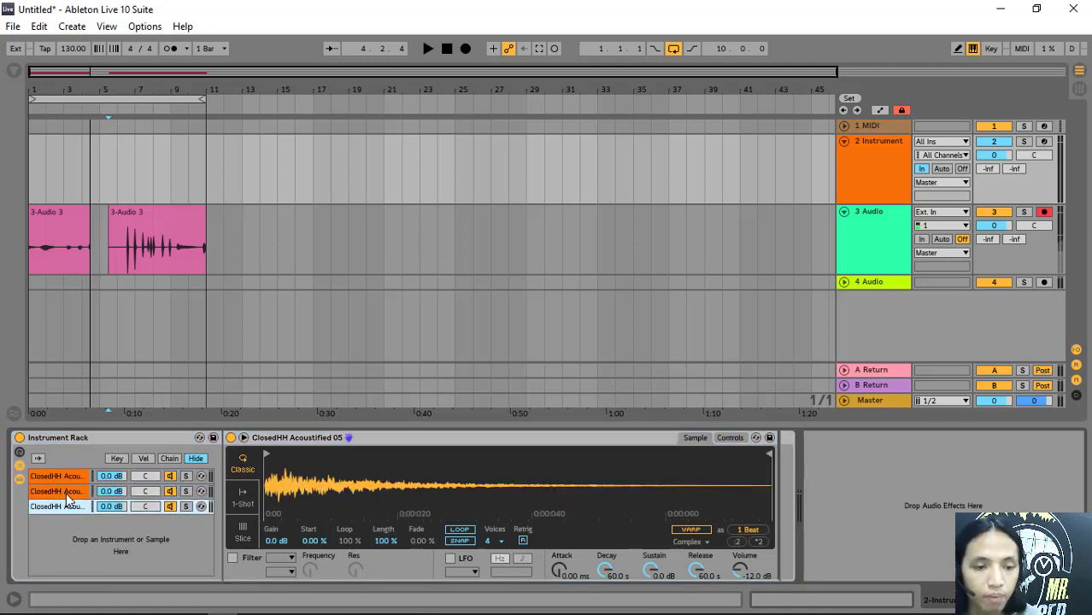
left_click(66, 476)
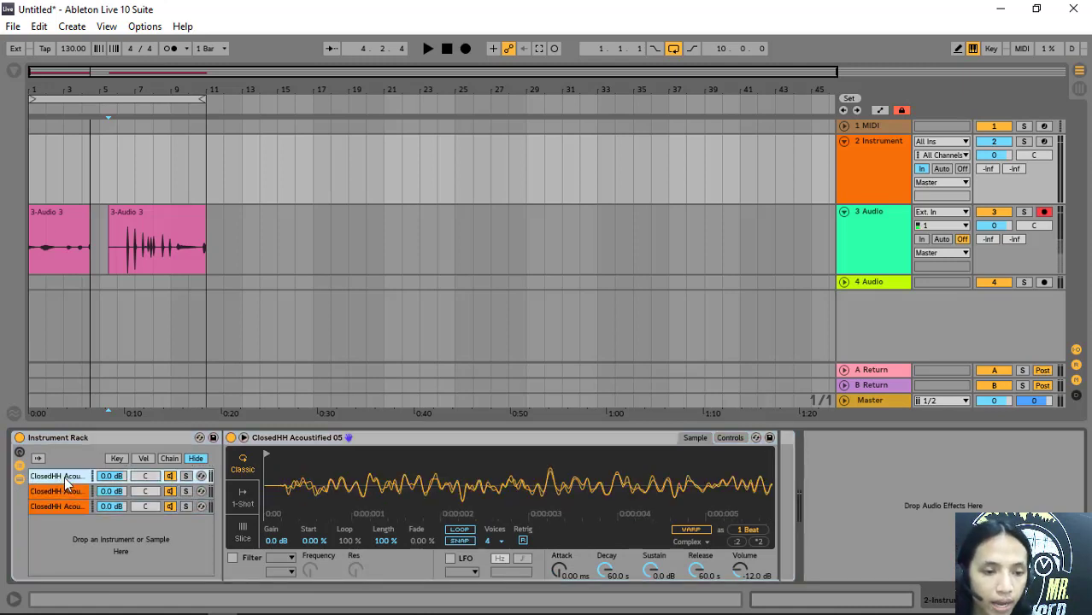
- Split the recorded clip from 6.1.1 to 7.1.1 and load that slice into the first chain's Simpler
left_click(126, 262)
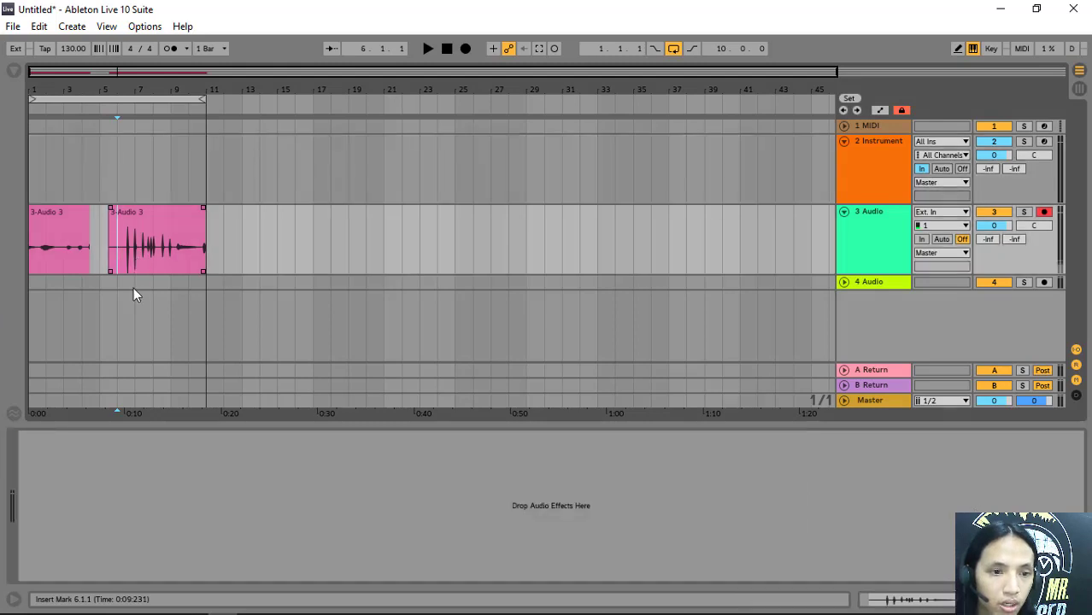
left_click(705, 181)
left_click_drag(125, 258, 135, 259)
left_click(136, 260)
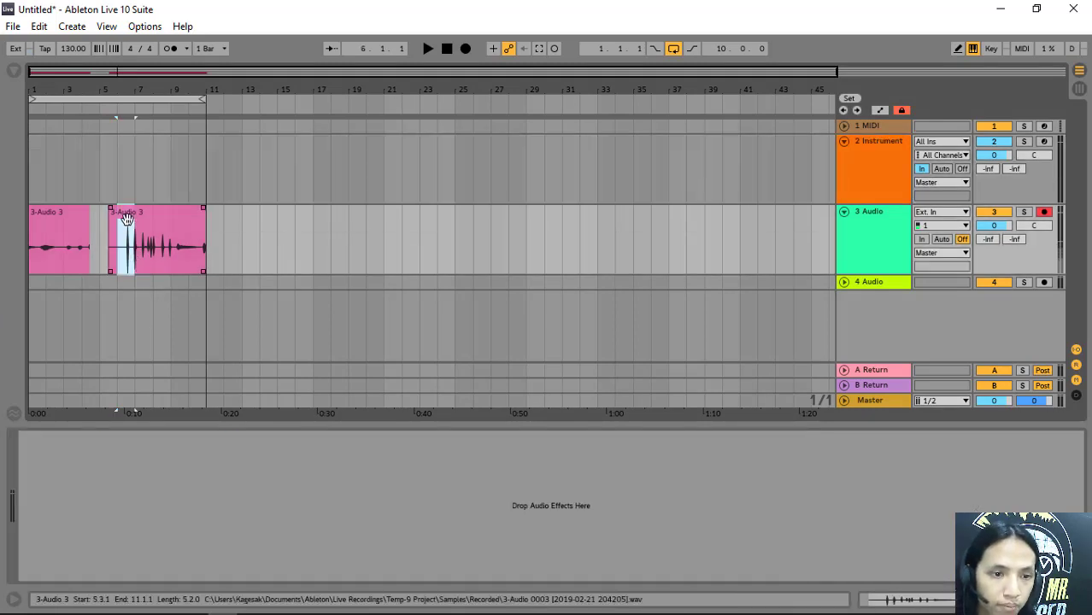
key("ctrl+e")
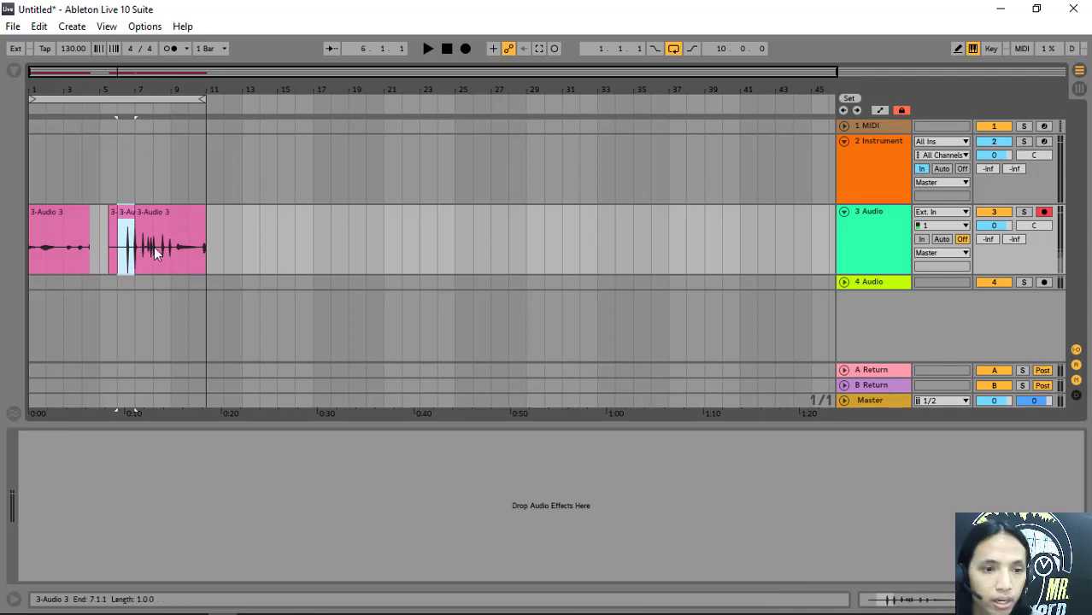
left_click(895, 174)
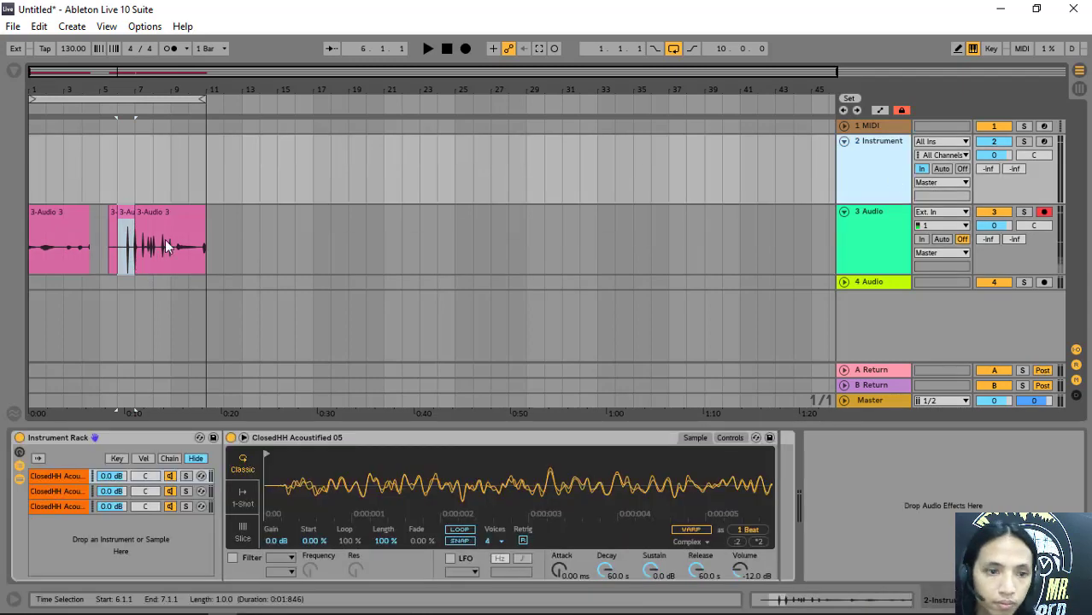
left_click(125, 216)
left_click_drag(126, 216, 332, 489)
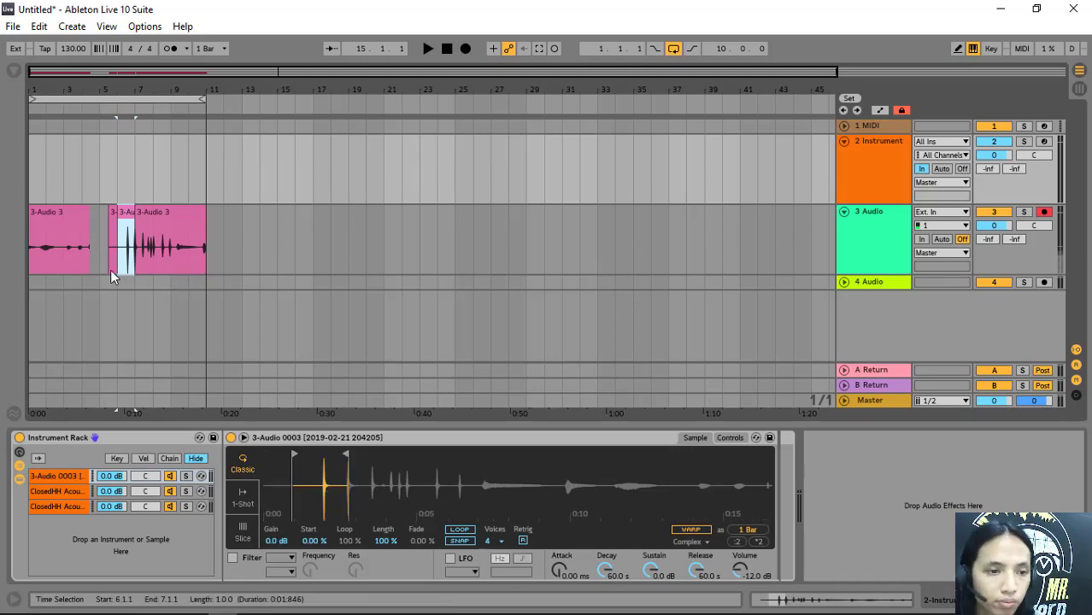
- Split the recording from 3.1.1 to 4.1.1 and load that slice into the second chain's Simpler
left_click(64, 264)
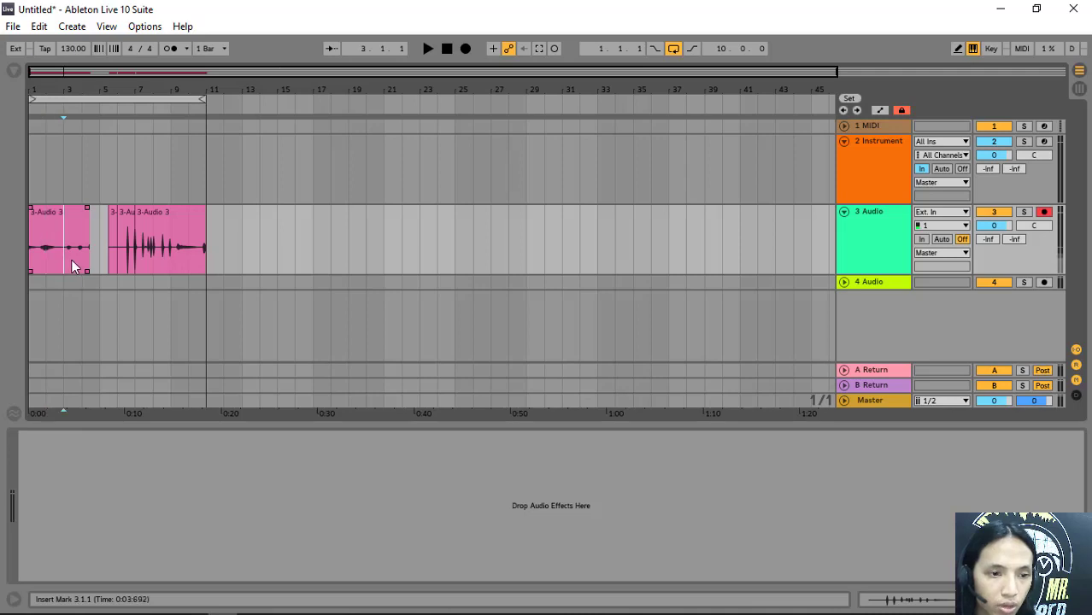
left_click_drag(74, 264, 76, 262)
key("ctrl+e")
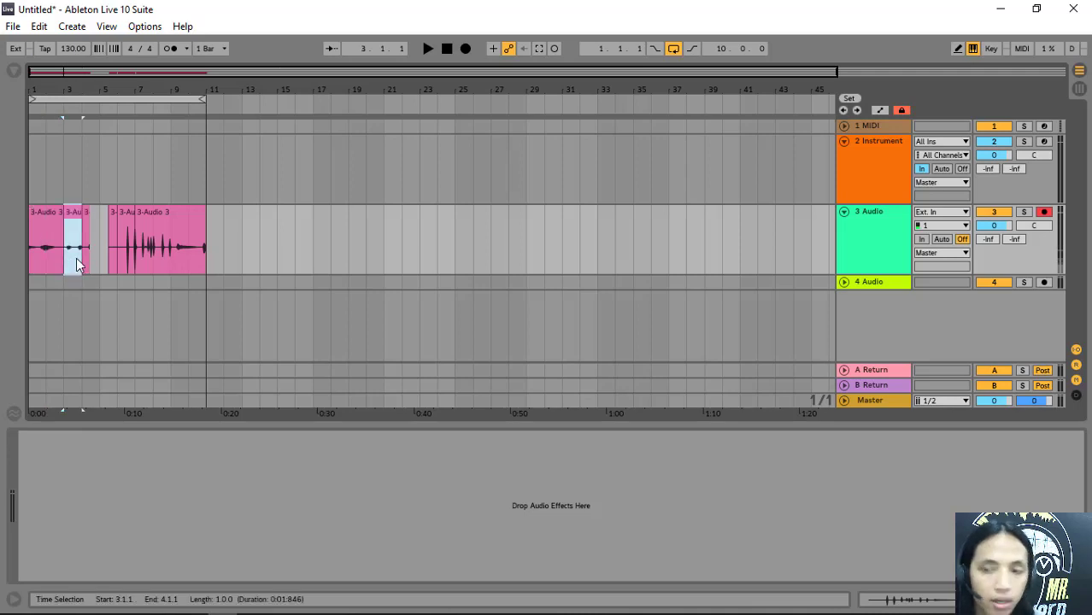
left_click(845, 174)
left_click(77, 493)
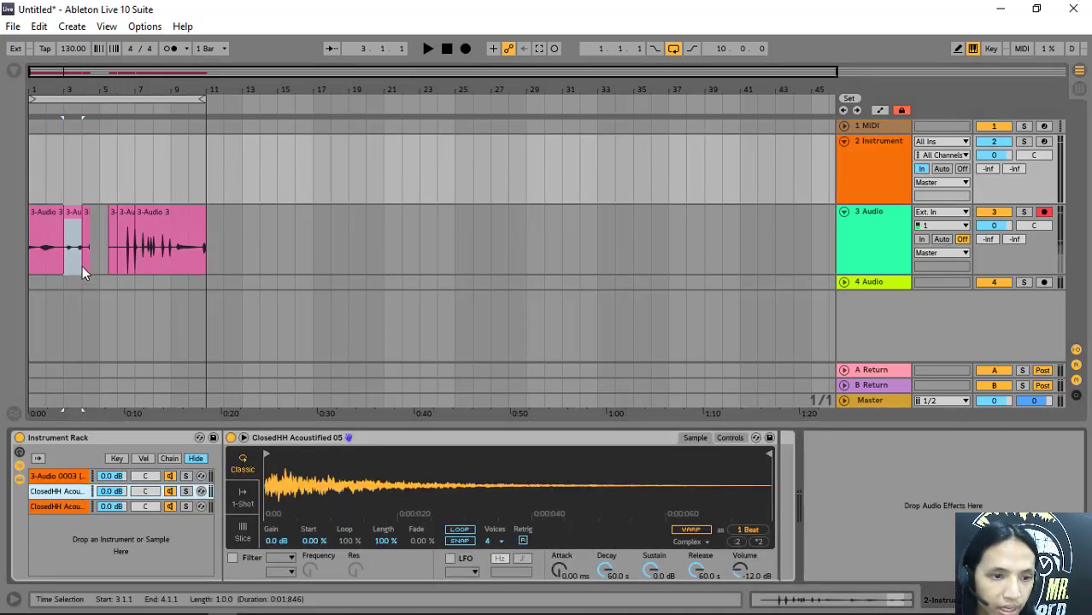
left_click_drag(80, 263, 301, 495)
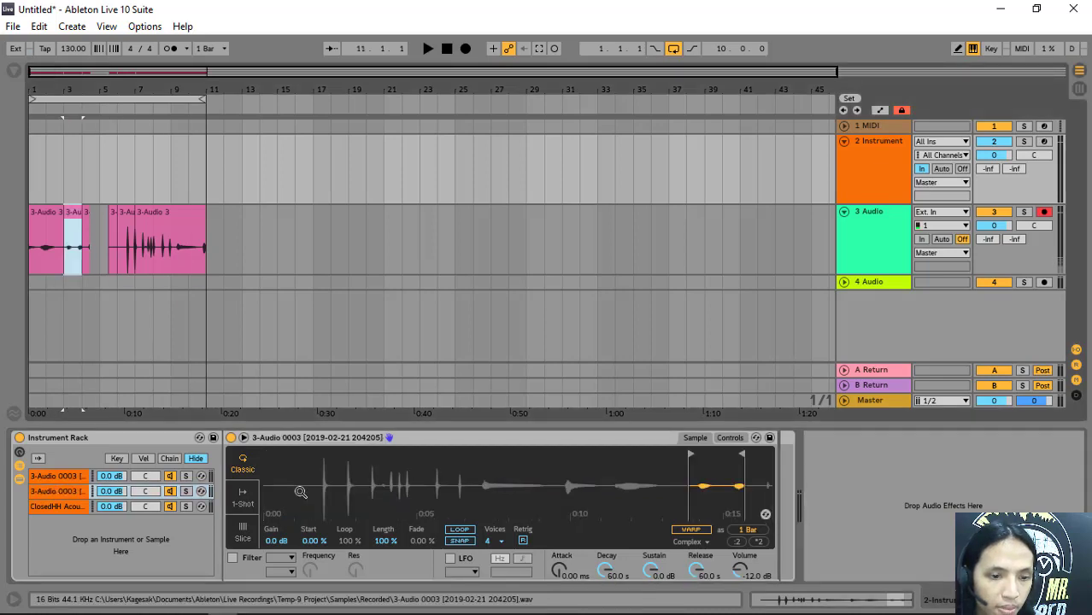
- Split the recording from 9.1.1 to 10.1.1 and load that slice into the third chain's Simpler
left_click(67, 507)
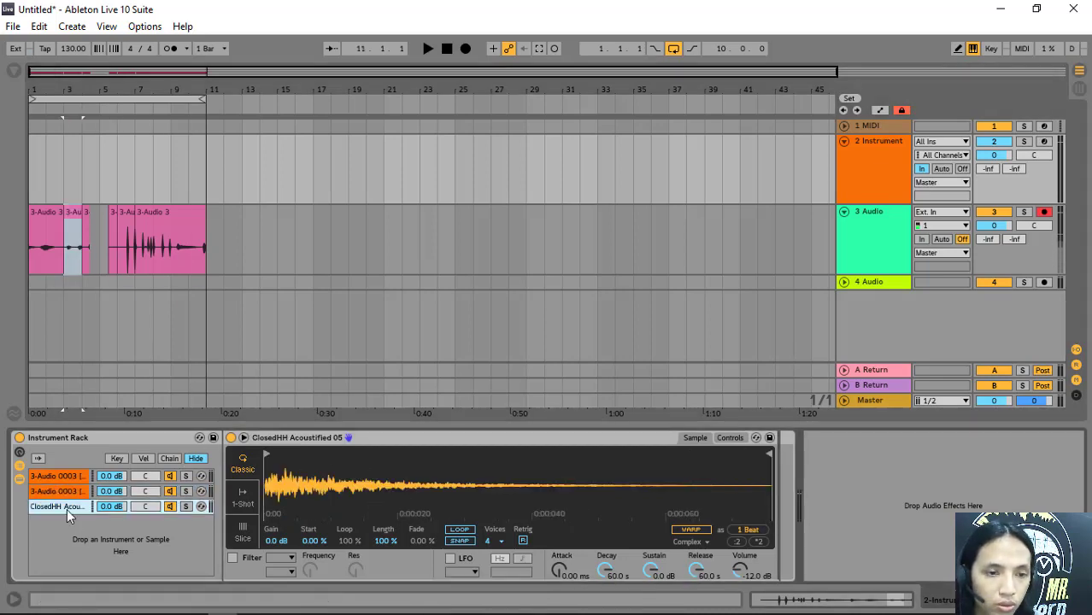
left_click(179, 266)
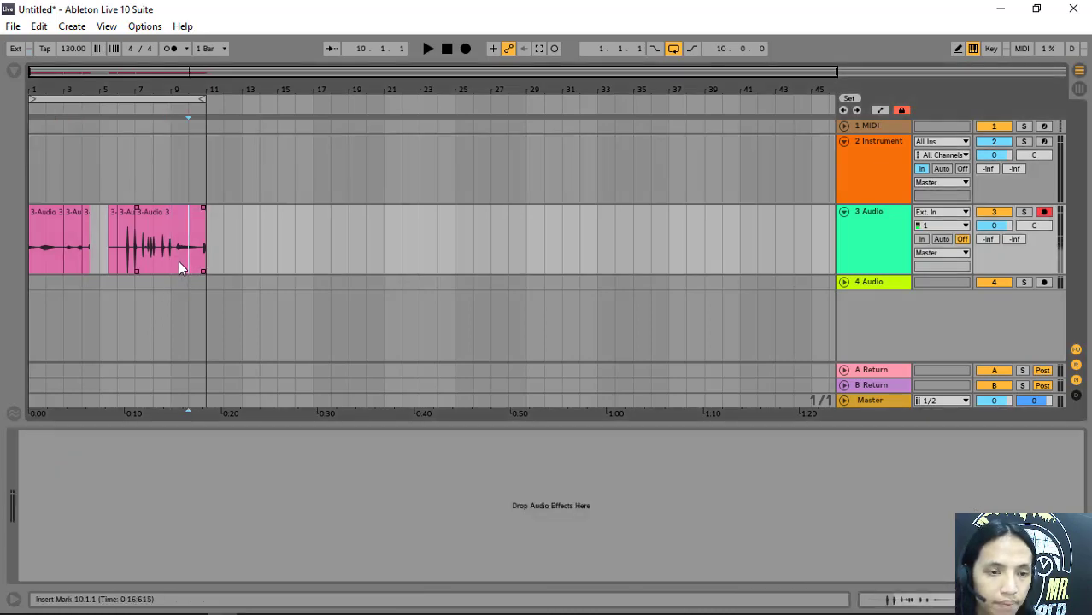
left_click_drag(184, 259, 174, 261)
left_click(192, 261)
left_click(200, 261)
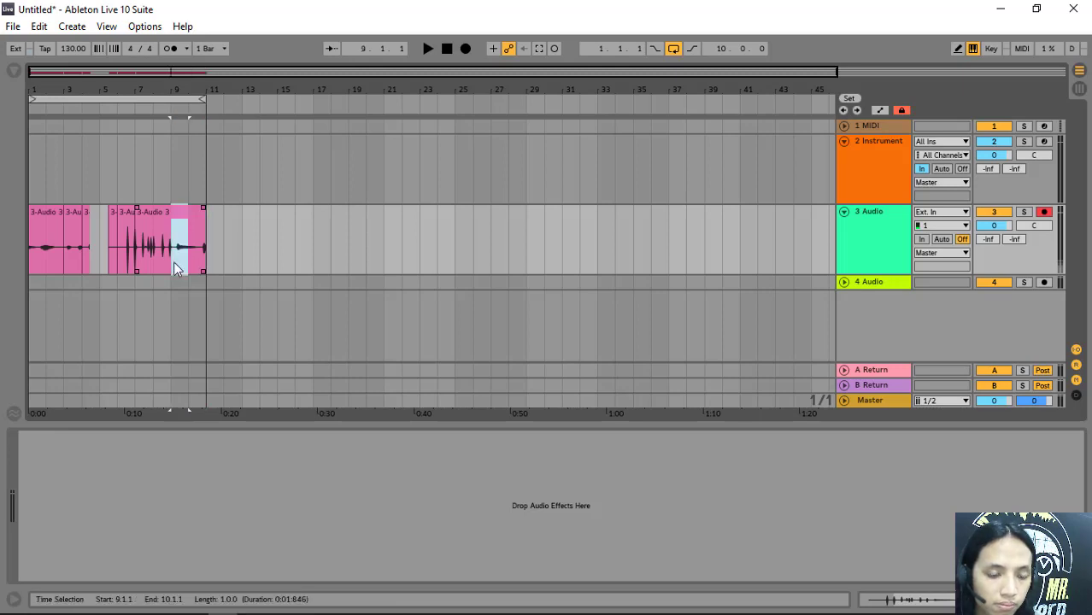
key("ctrl+e")
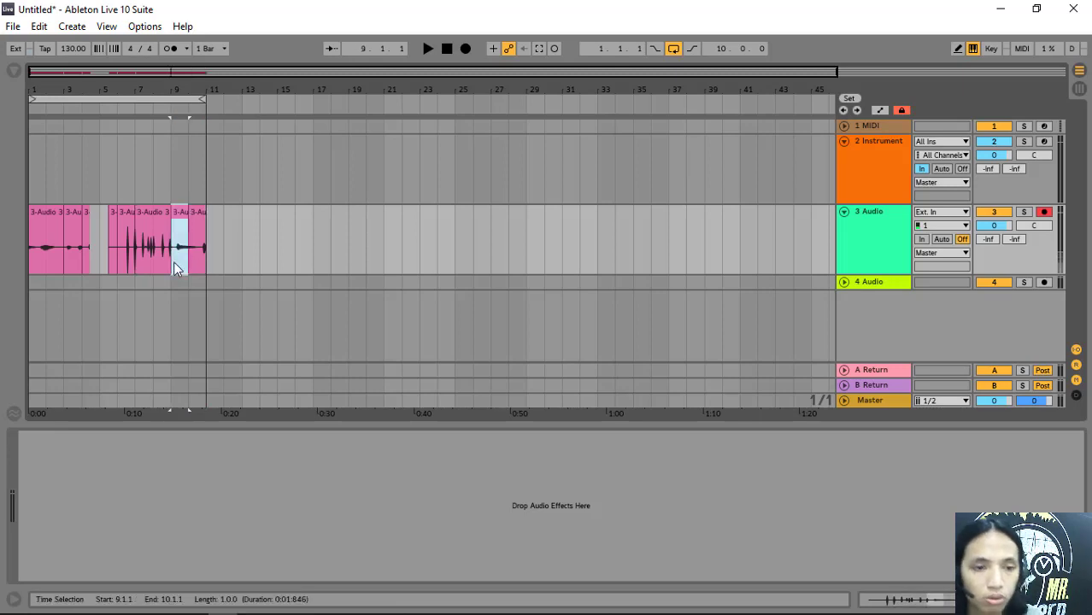
left_click(875, 238)
left_click(858, 179)
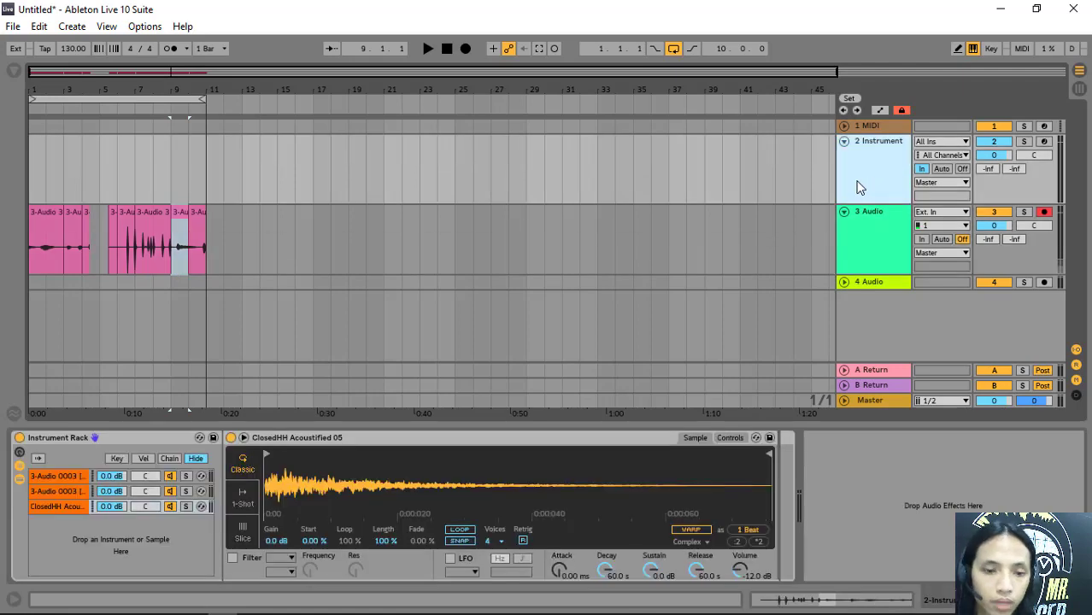
left_click(71, 510)
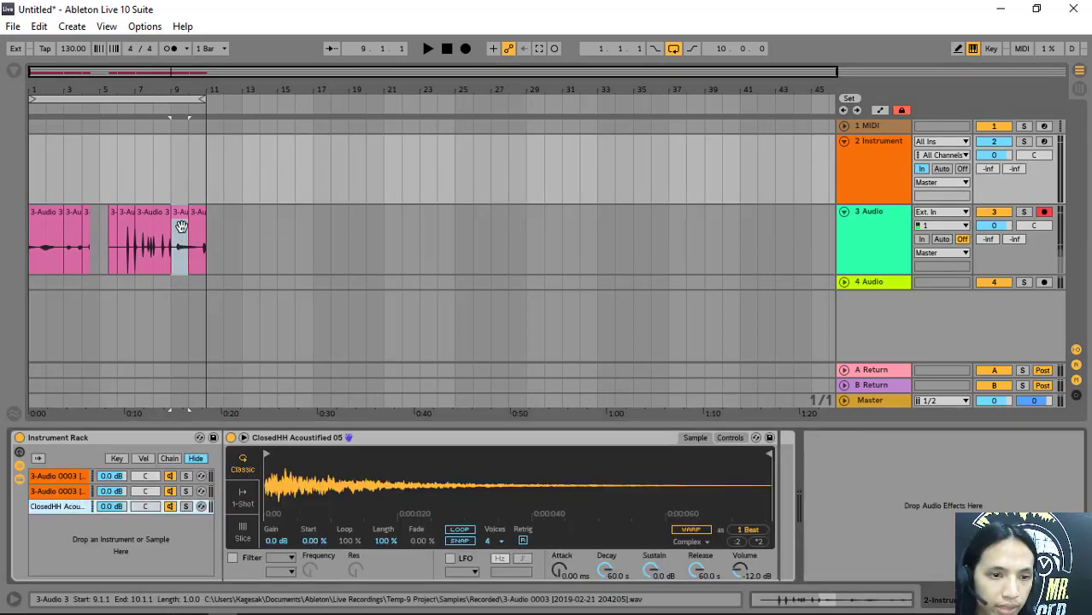
left_click_drag(181, 216, 342, 505)
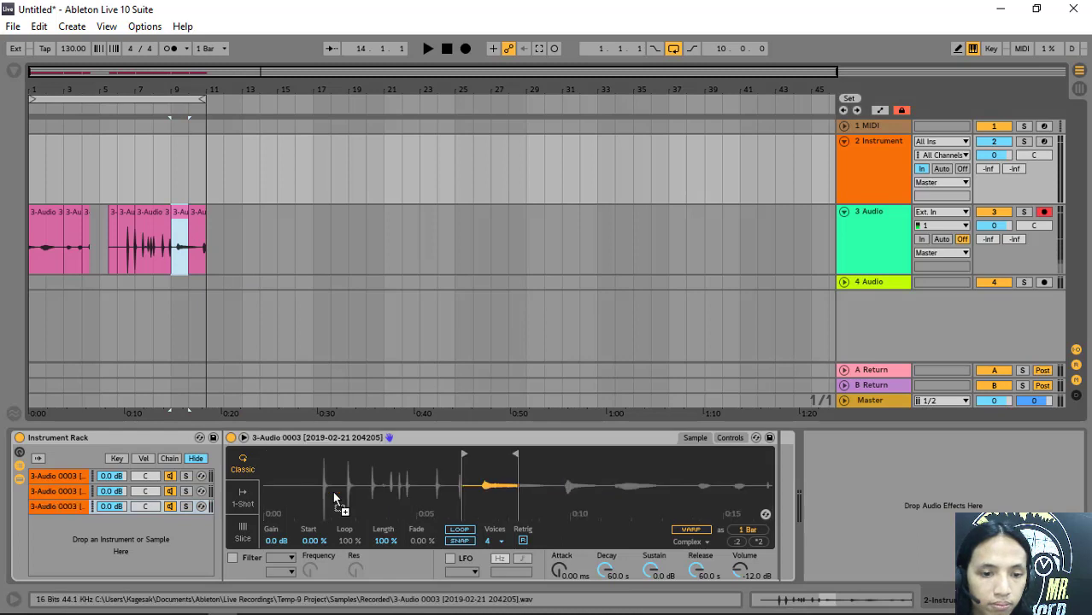
- Solo the first chain and move its sample start marker to the onset of the slice's first transient
left_click(187, 476)
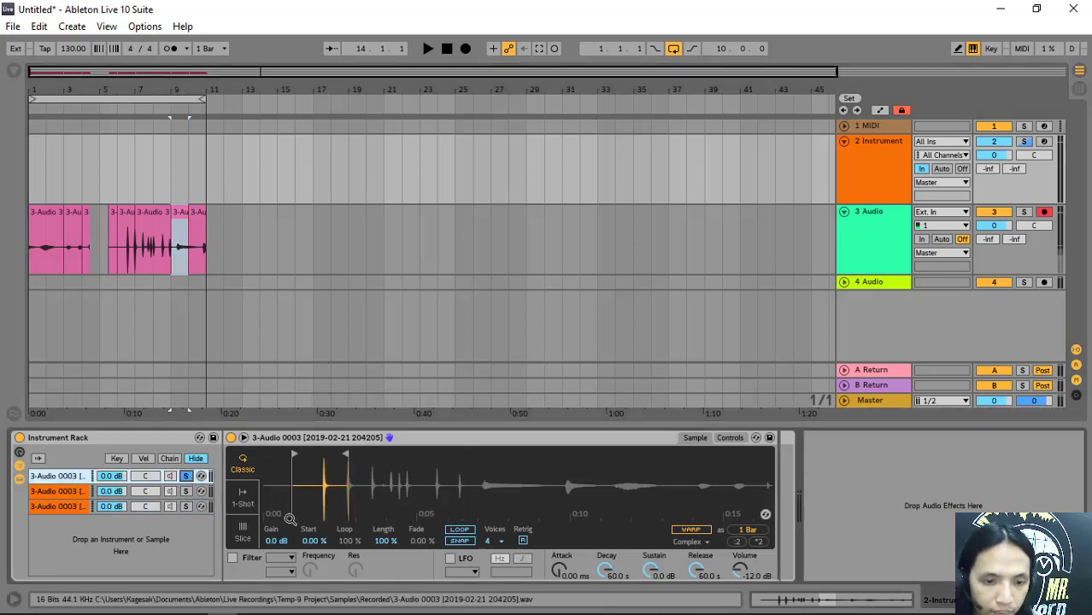
scroll(336, 502, "up", 1)
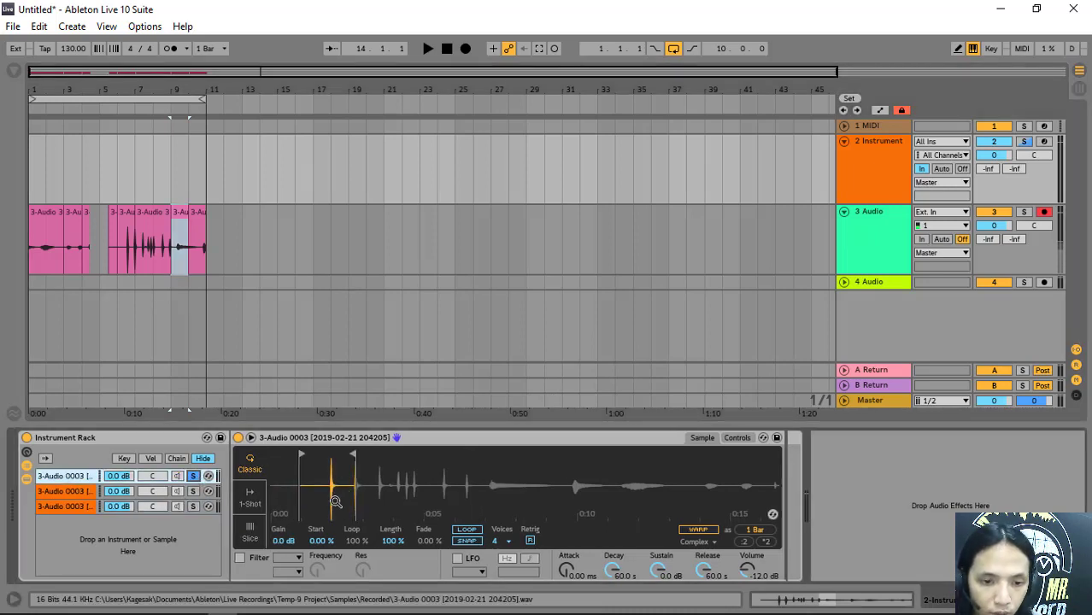
scroll(335, 502, "up", 5)
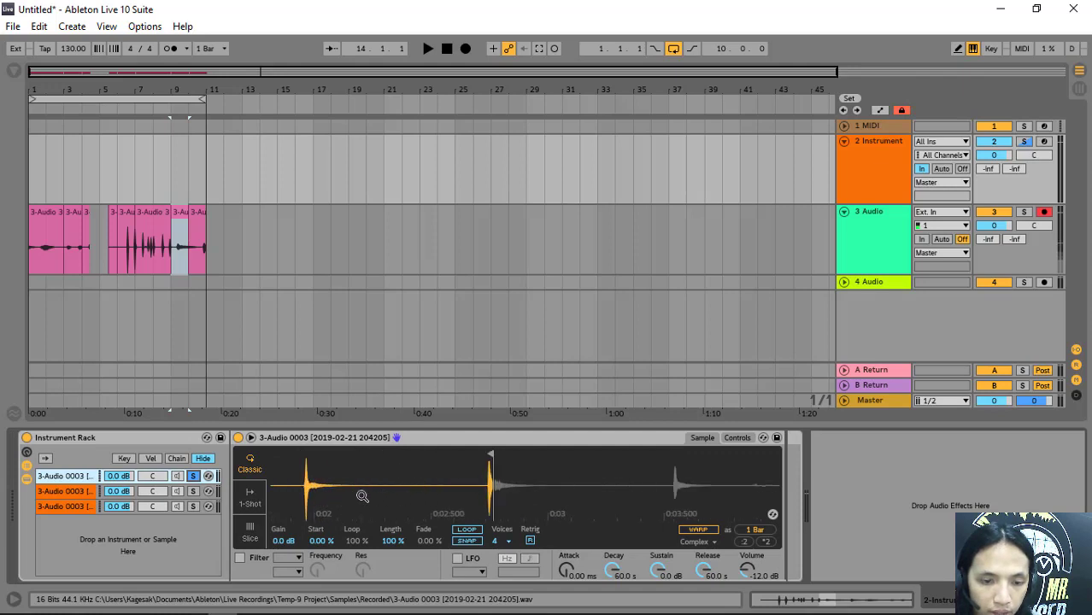
mouse_move(301, 461)
left_mouse_down()
mouse_move(624, 461)
mouse_move(561, 461)
left_mouse_up()
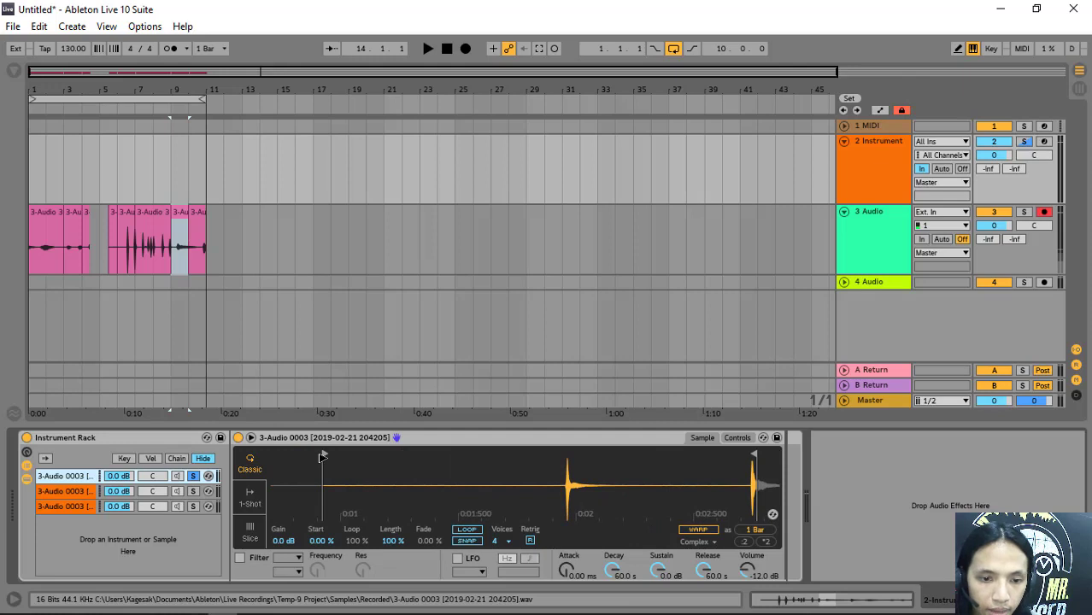
left_click(325, 453)
left_click_drag(326, 454, 563, 453)
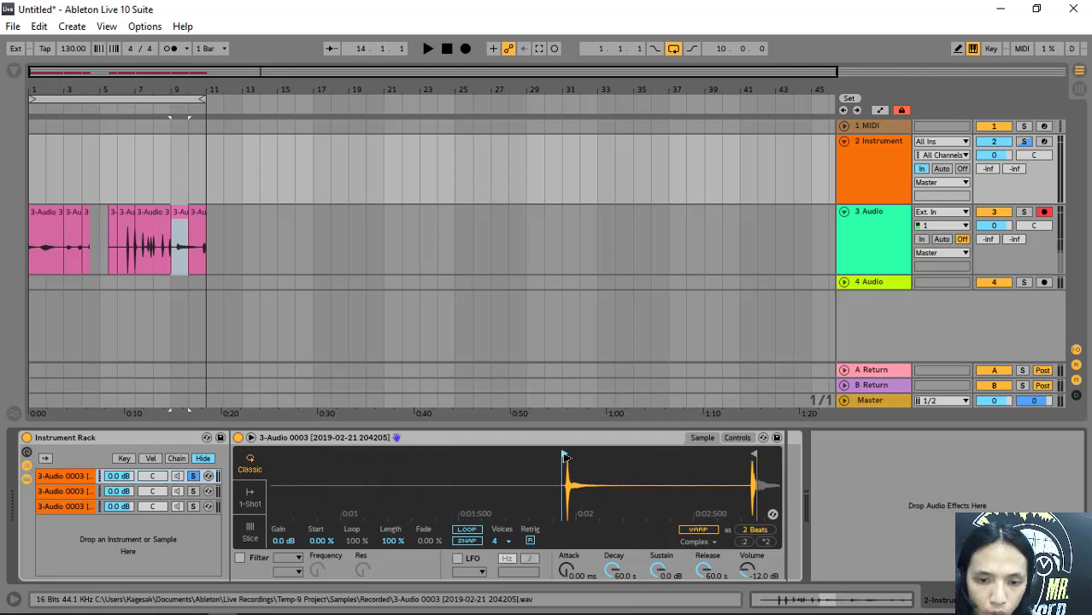
scroll(574, 487, "up", 3)
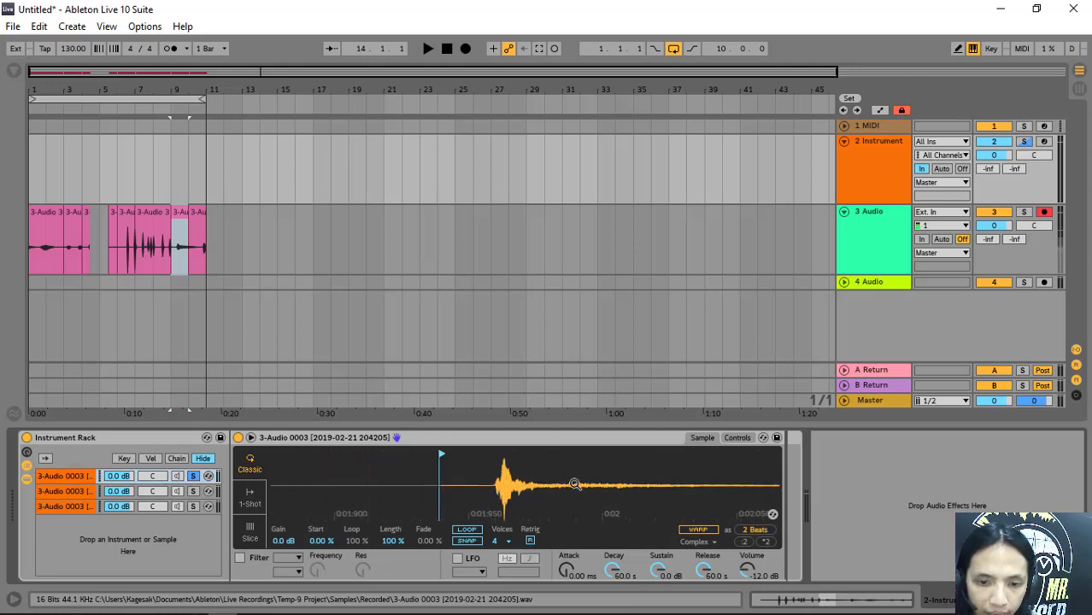
left_click_drag(440, 454, 497, 453)
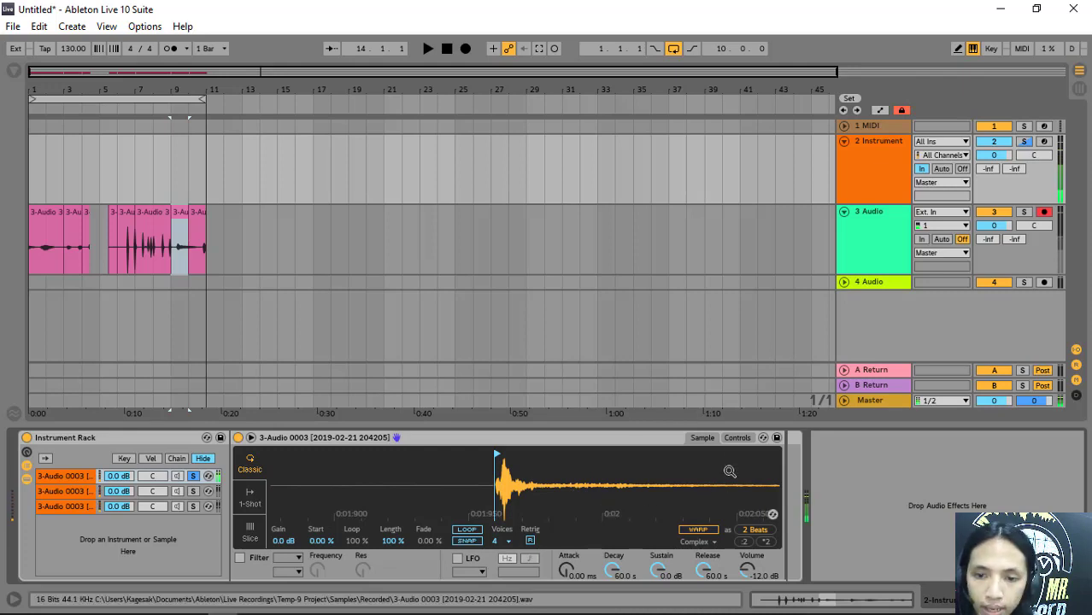
- Transpose the first chain's Simpler to -11 st and shape its amplitude envelope with a 1.06 s decay and -inf dB sustain
left_click(737, 438)
left_click_drag(699, 530, 699, 551)
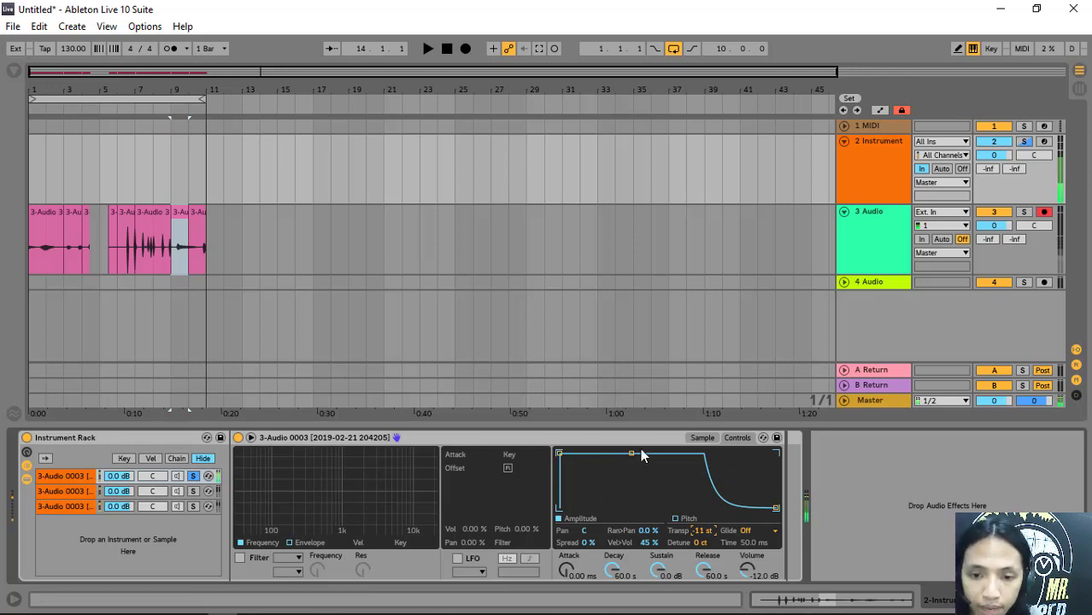
left_click_drag(631, 453, 605, 509)
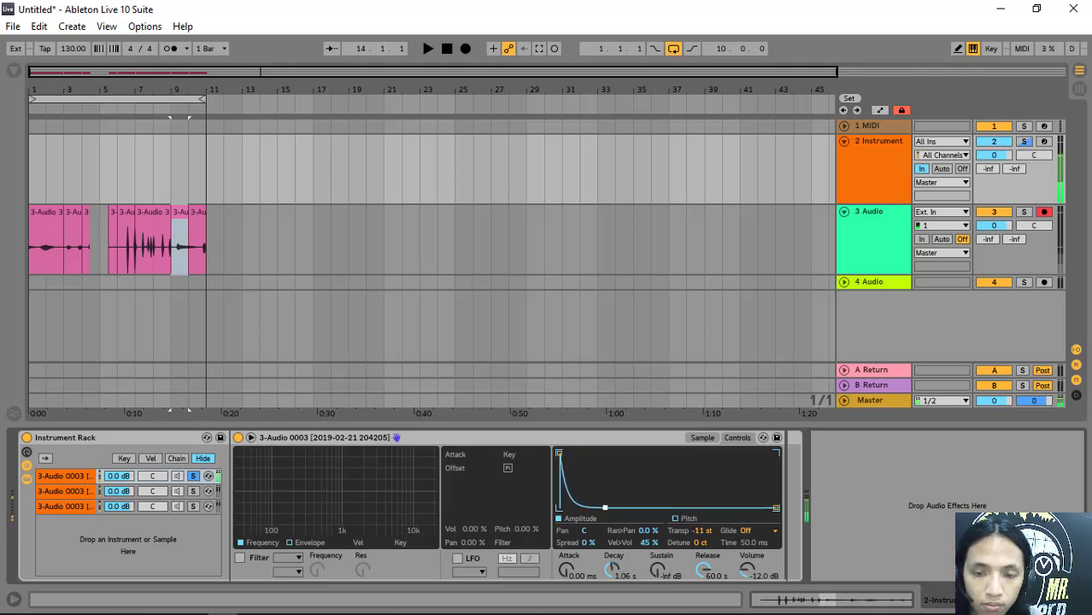
- Limit the first chain's Simpler to 1 voice
left_click(699, 437)
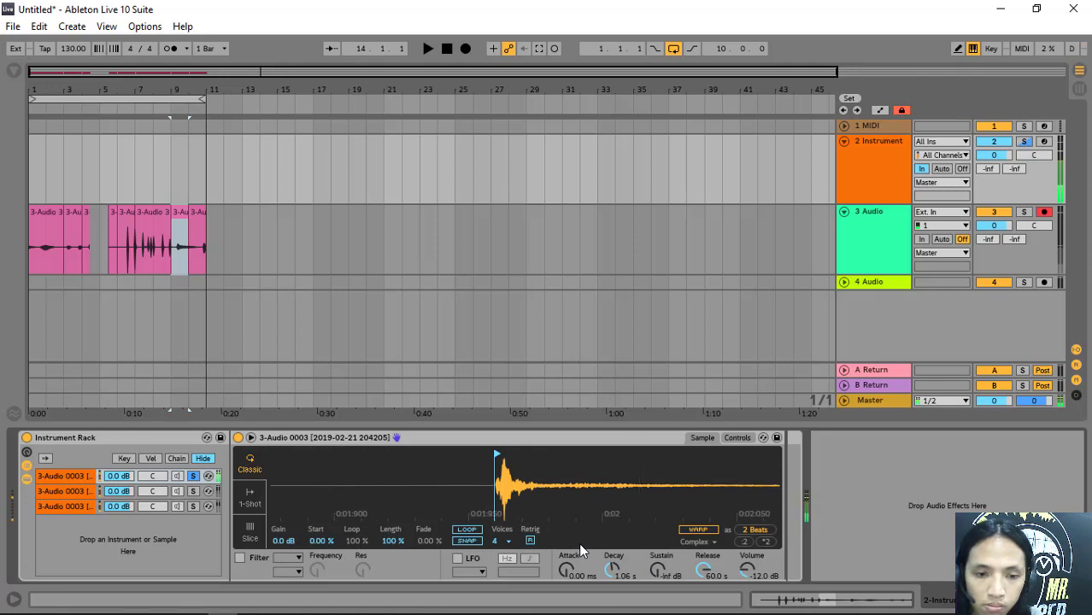
left_click(494, 541)
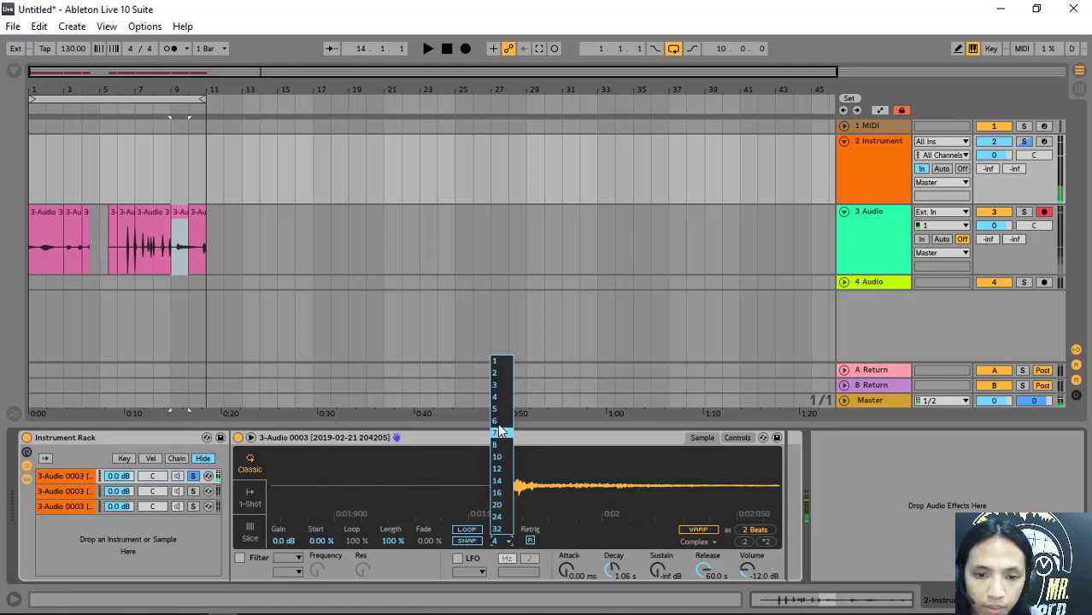
left_click(495, 364)
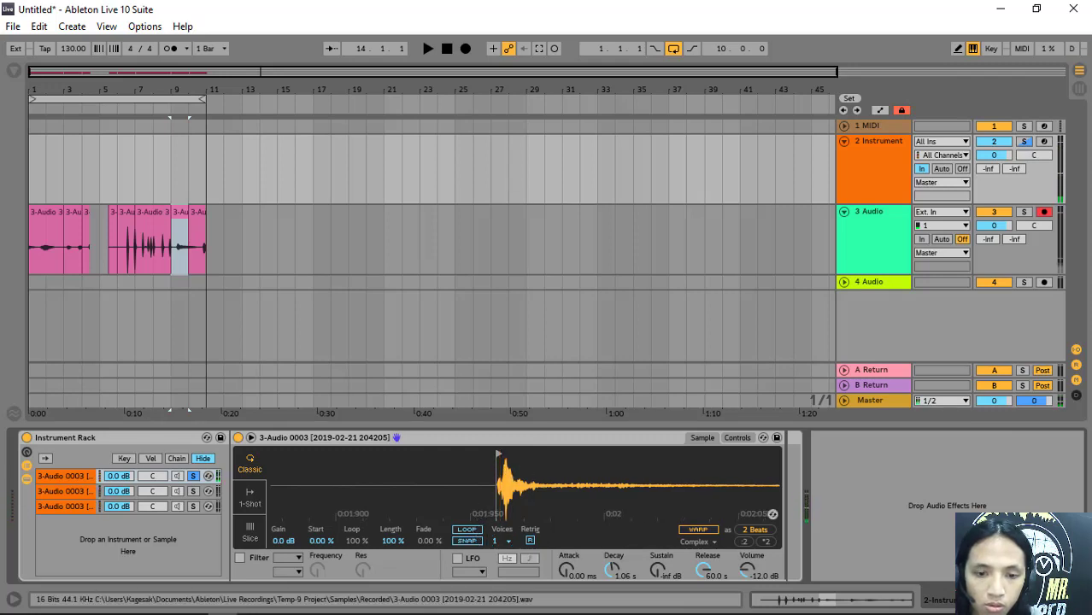
- Tighten the first chain's sample region to start at the first transient's peak and end midway before the second transient
left_click_drag(498, 455, 503, 456)
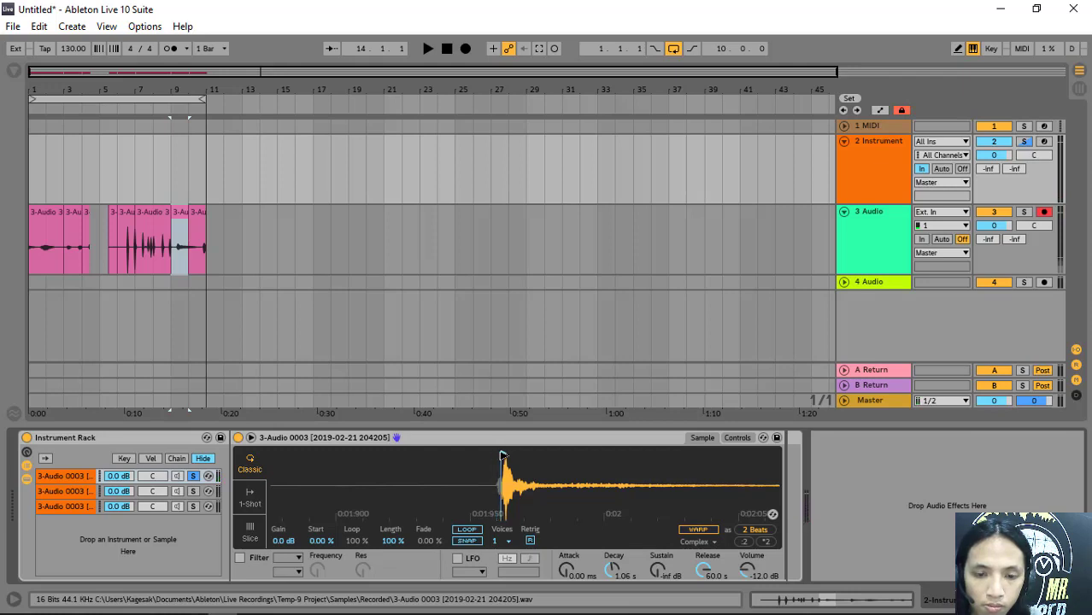
key("a")
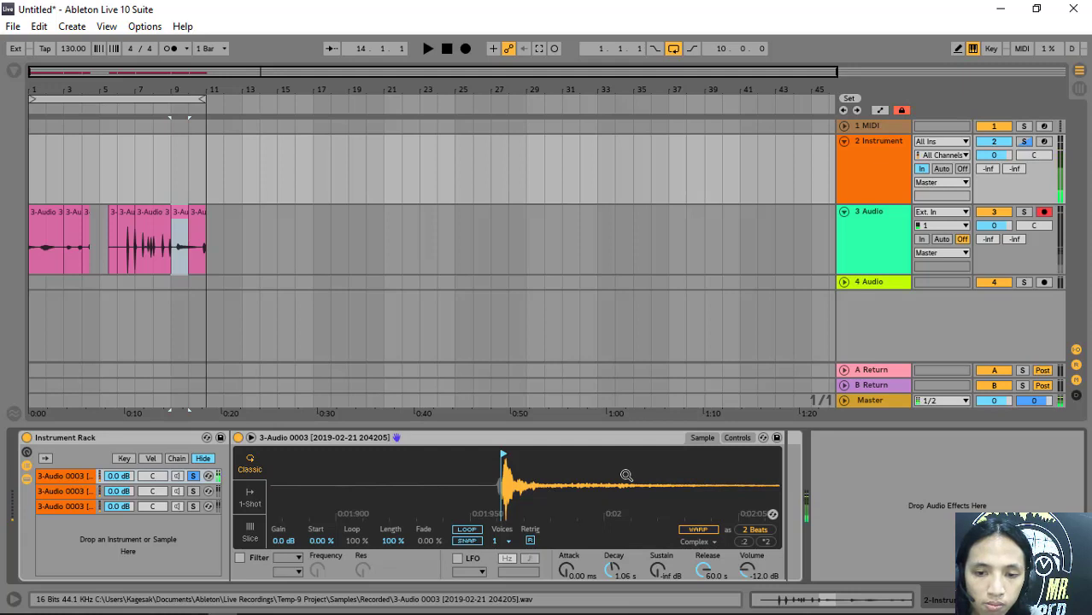
left_click_drag(626, 475, 614, 483)
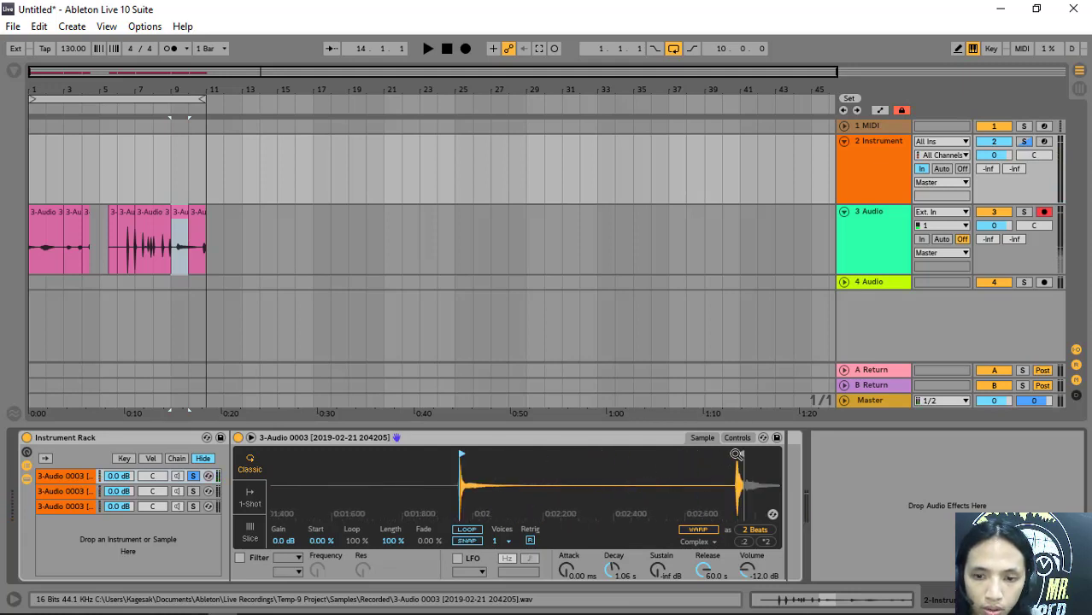
left_click_drag(736, 456, 590, 475)
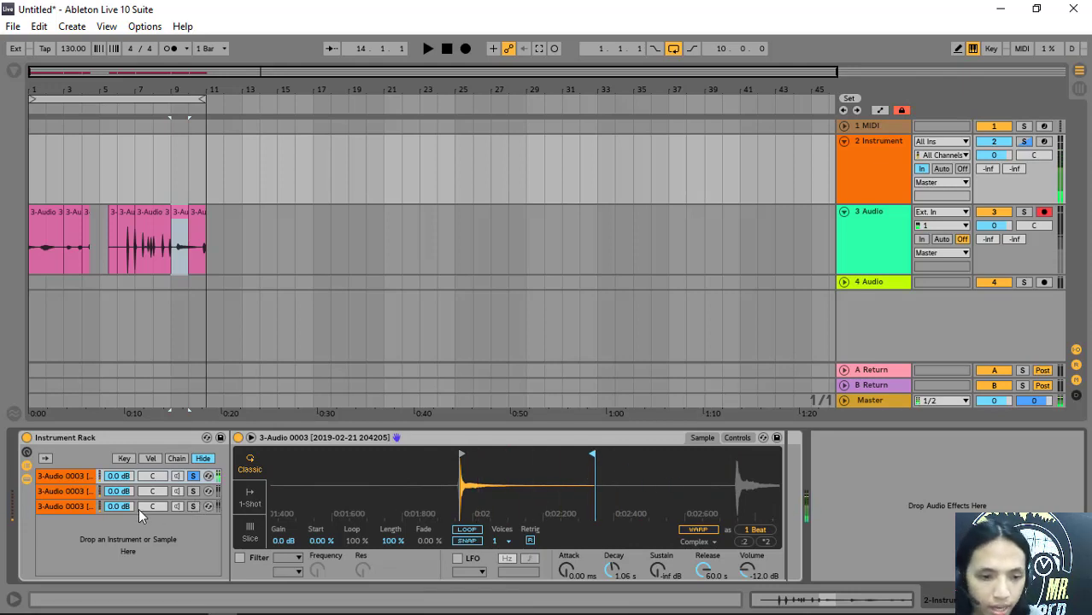
- Solo only the second chain and set its Simpler to 217 ms decay, -62 dB sustain and -2 st transpose
left_click(85, 502)
left_click(193, 491)
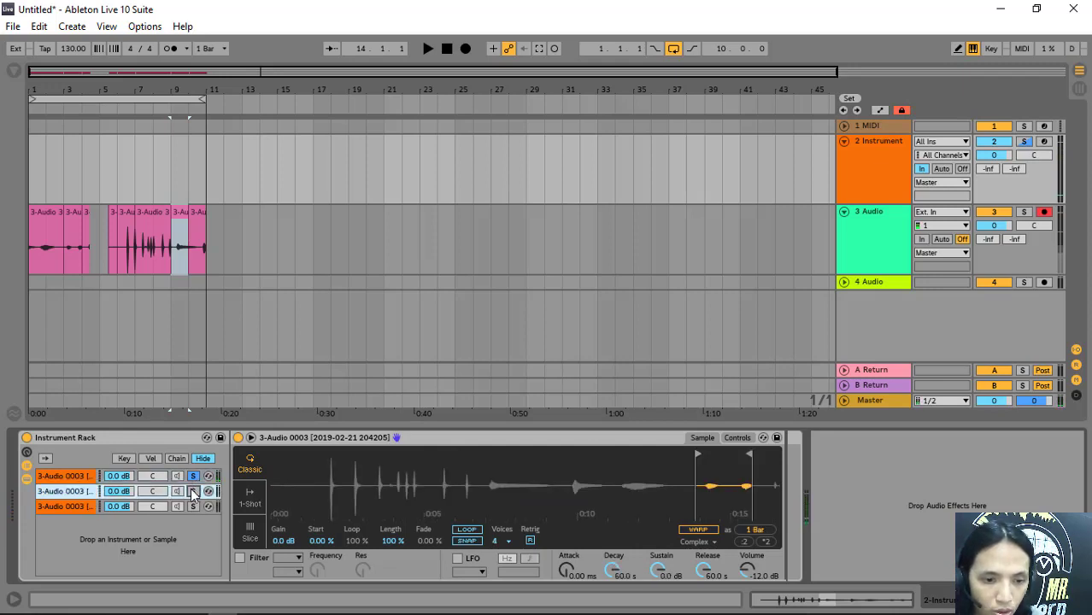
left_click(194, 476)
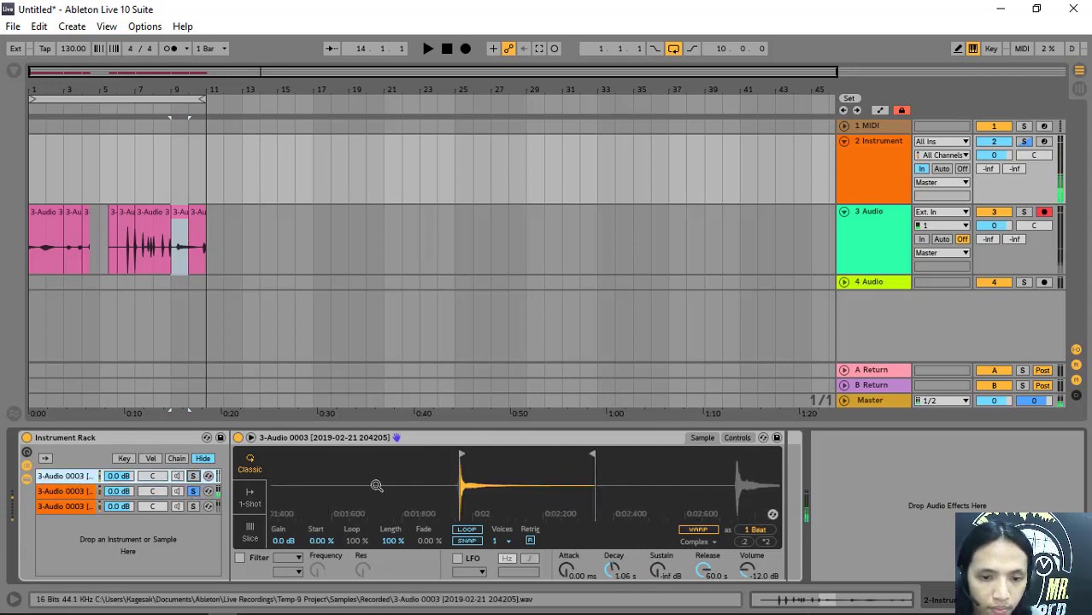
left_click(737, 438)
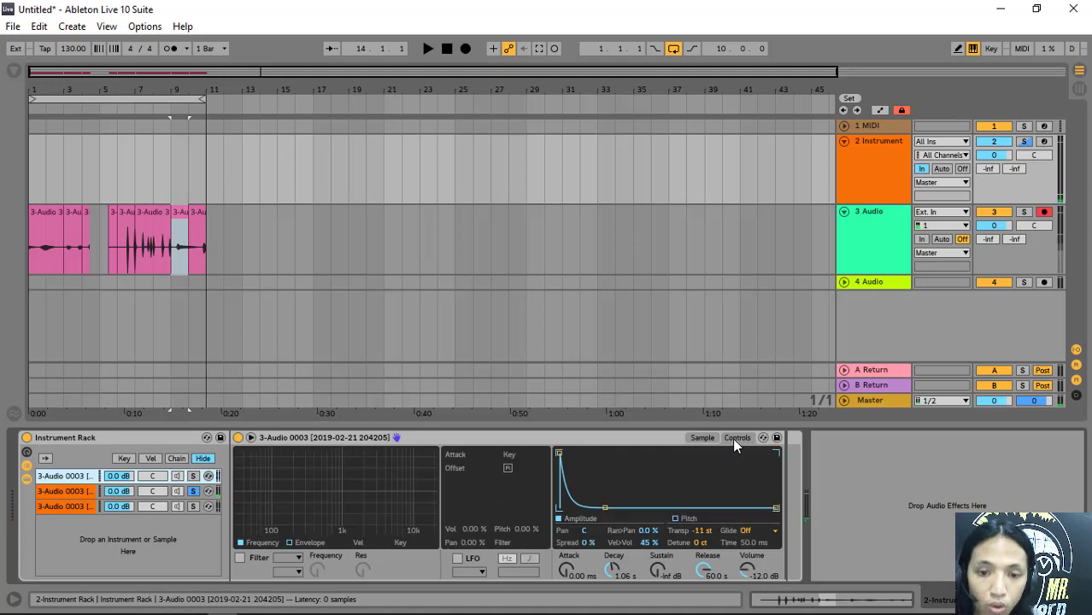
left_click(85, 494)
left_click_drag(631, 455, 595, 505)
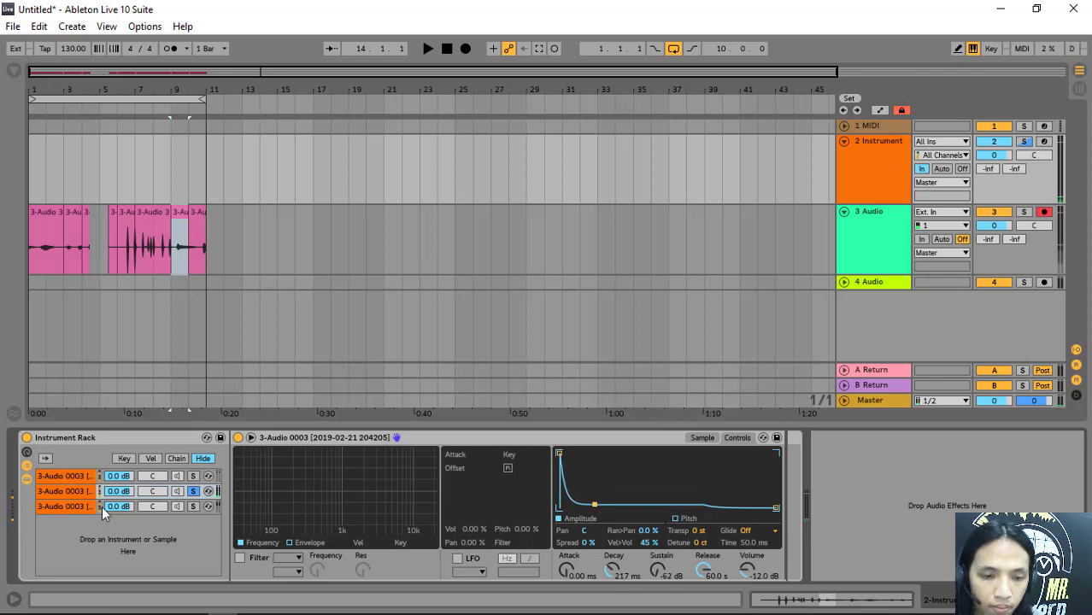
left_click_drag(694, 530, 693, 531)
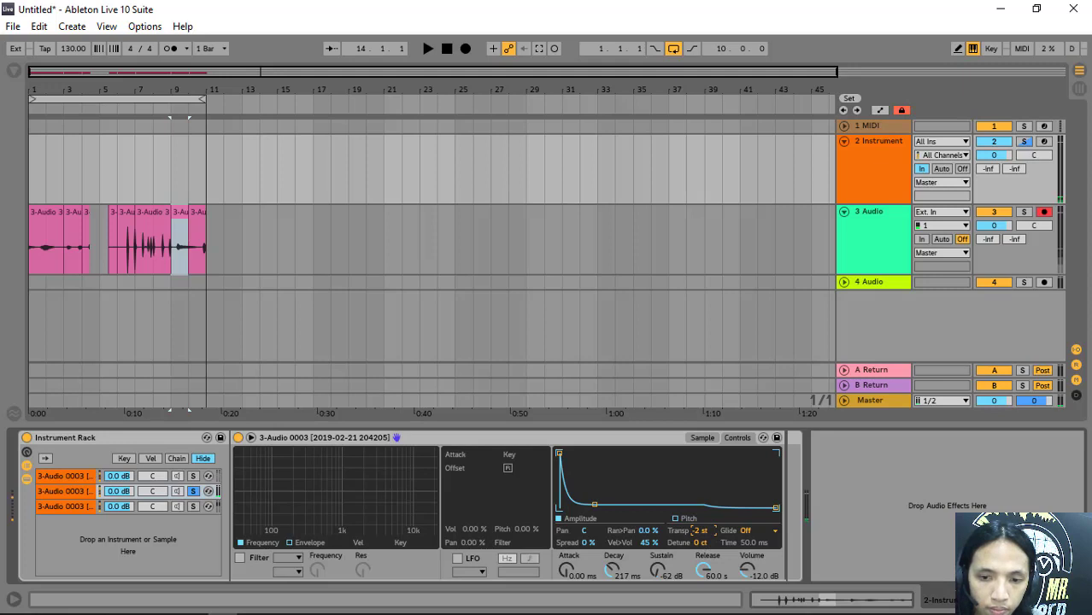
- Solo only the first chain and set the attack to 0.11 ms on both the second and first chains' Simplers
left_click(63, 480)
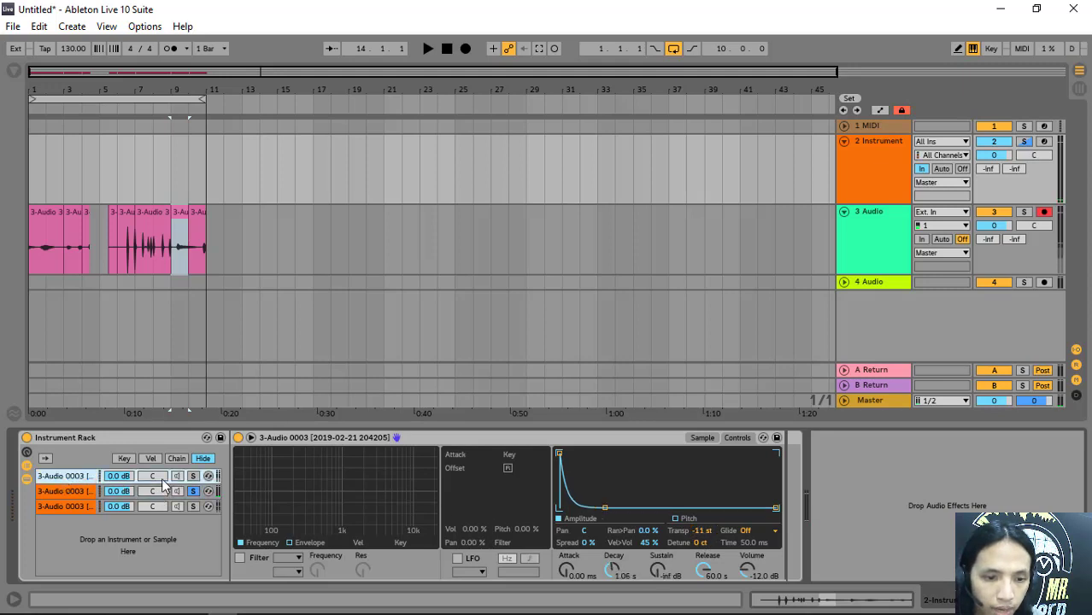
left_click(200, 493)
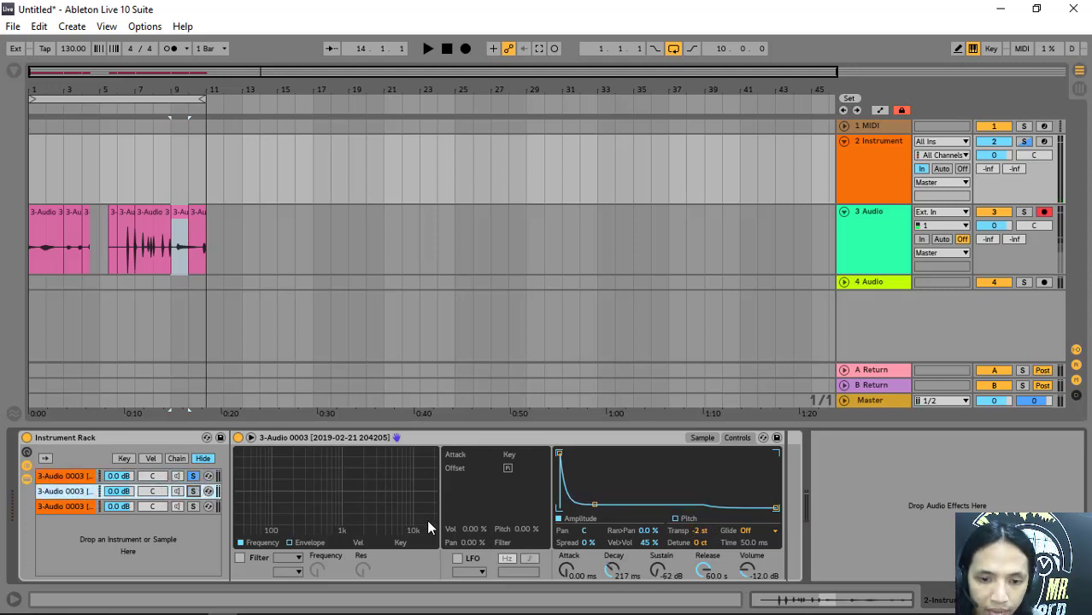
left_click(569, 570)
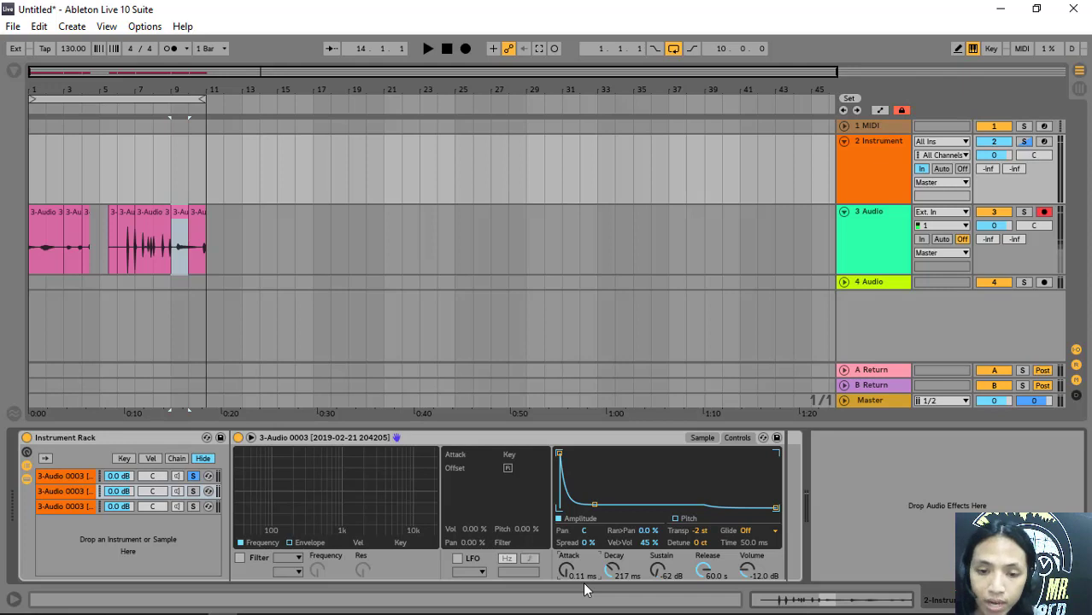
left_click(69, 491)
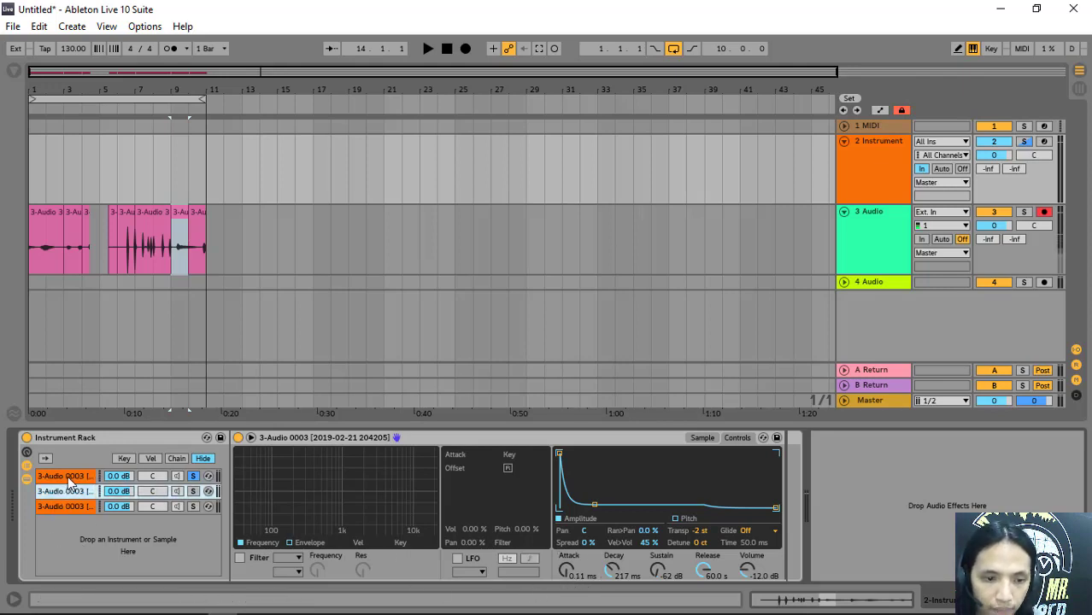
left_click(69, 484)
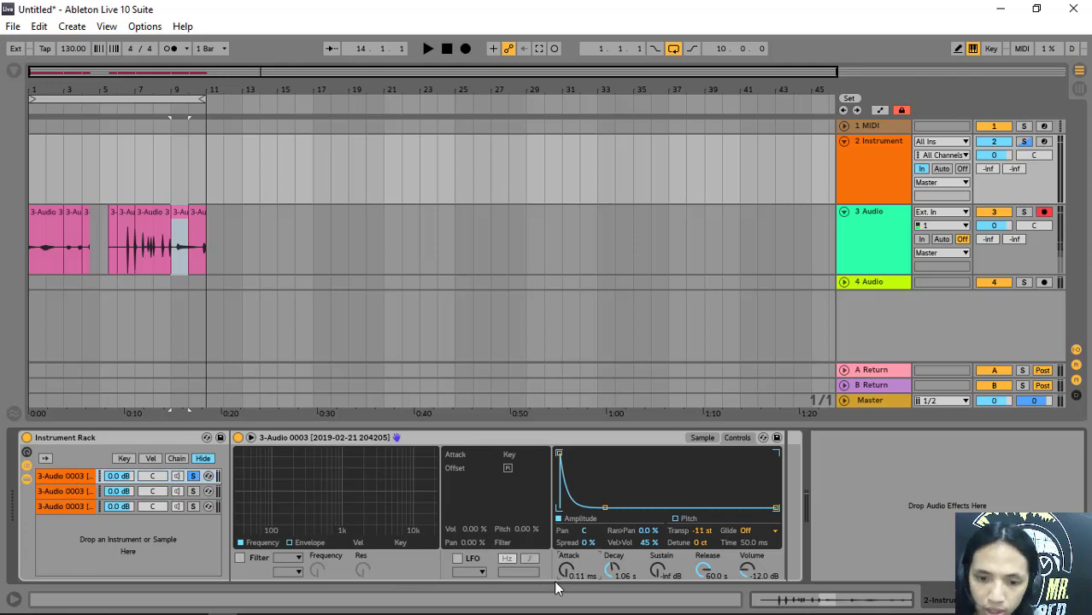
- Solo the second chain together with the first and set the second chain's Simpler volume to -5.71 dB
left_click(78, 493)
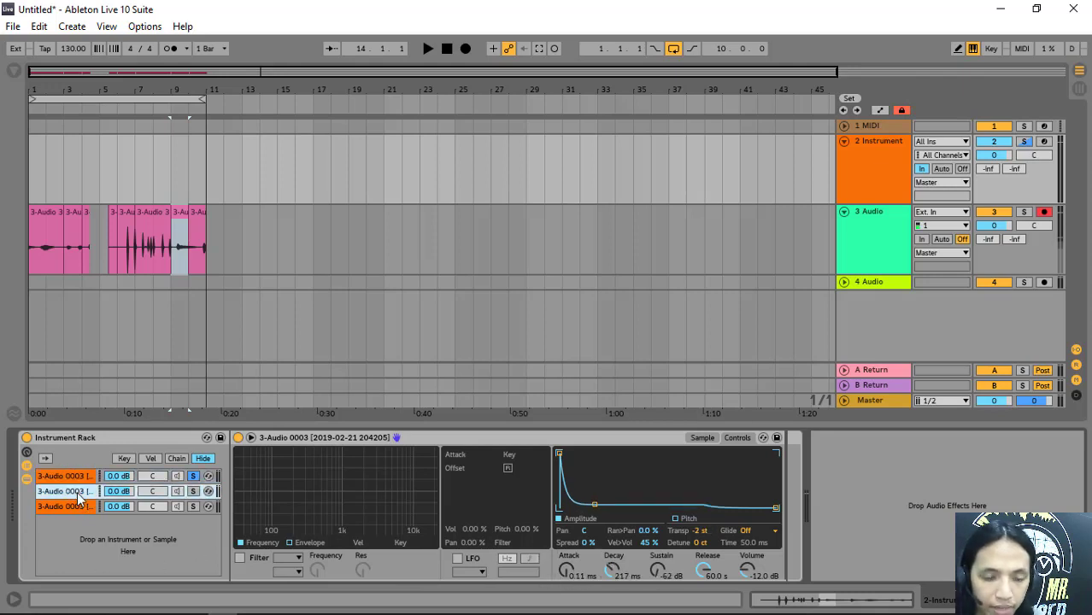
left_click(194, 492)
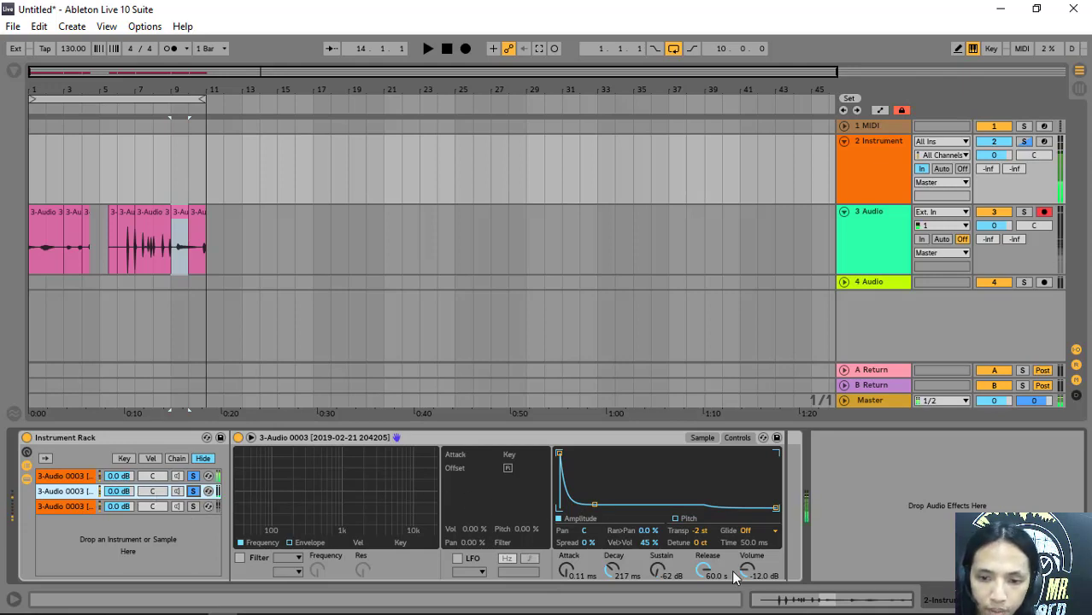
left_click_drag(745, 570, 745, 526)
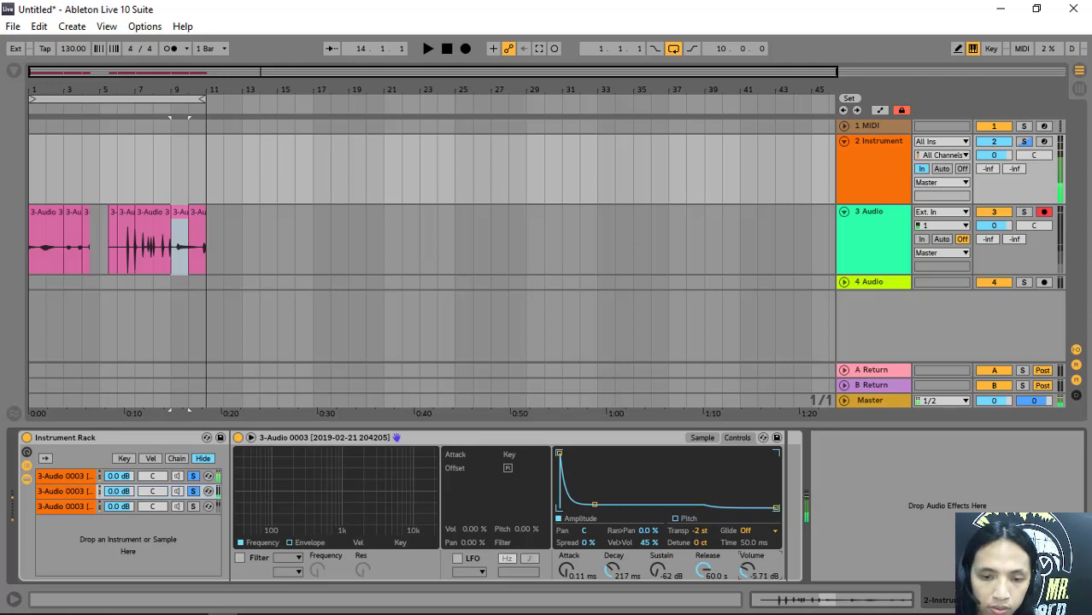
- Leave only the second chain soloed and shift the first chain's sample region to a short portion just after the second transient
left_click(702, 437)
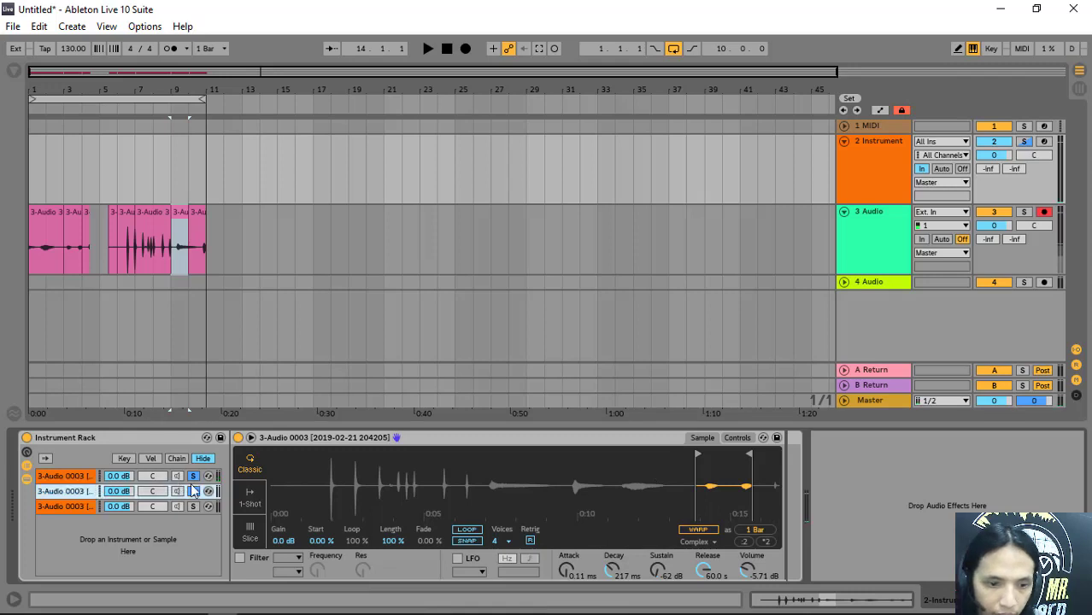
left_click(194, 480)
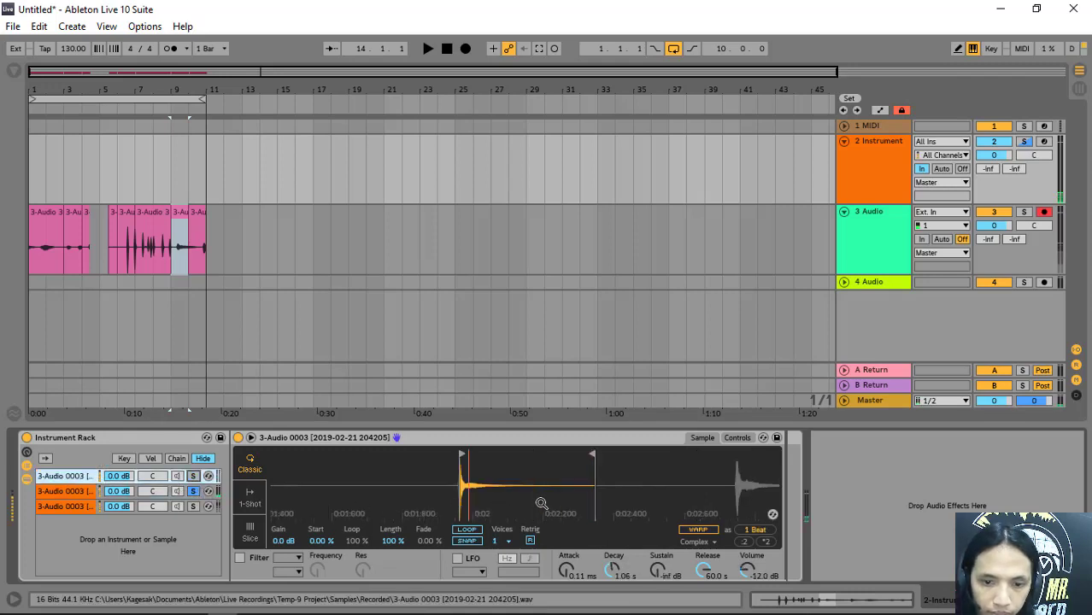
left_click_drag(461, 456, 480, 455)
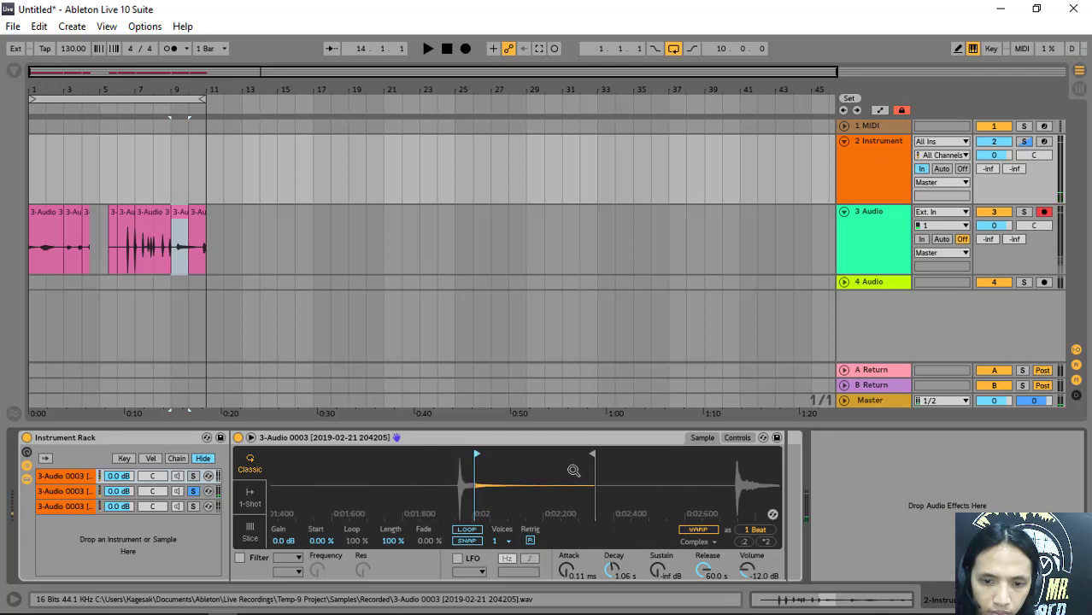
mouse_move(592, 456)
left_mouse_down()
mouse_move(723, 455)
mouse_move(422, 456)
mouse_move(632, 444)
left_mouse_up()
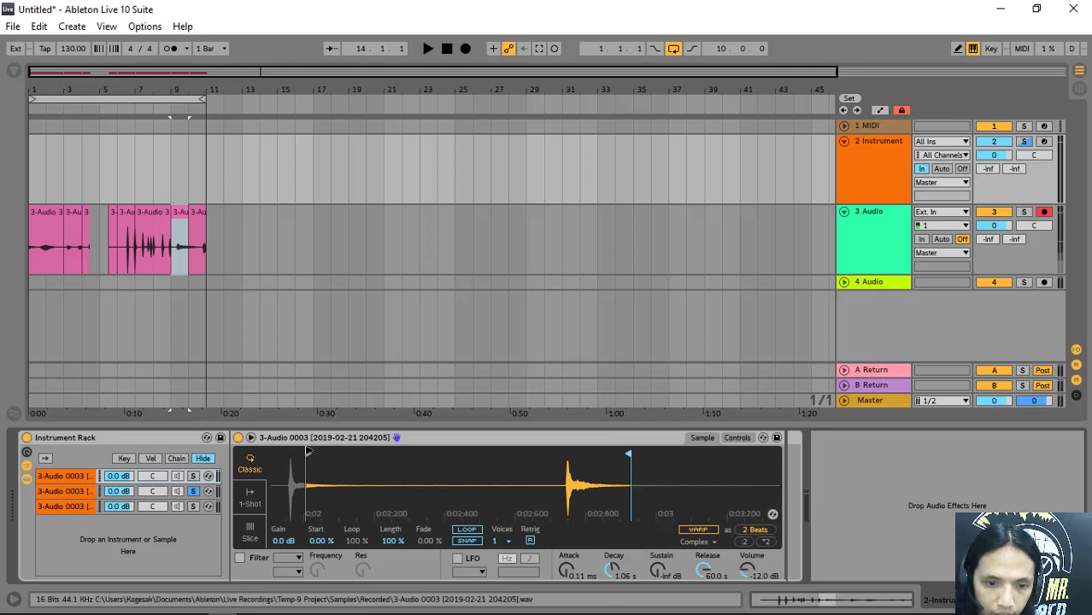
left_click_drag(306, 452, 575, 461)
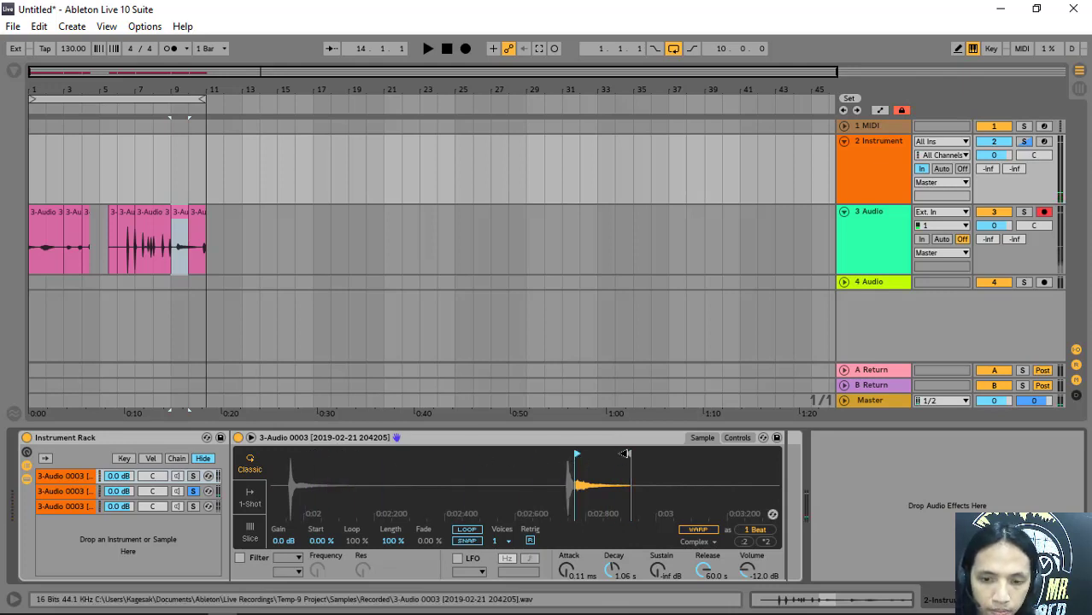
left_click_drag(627, 453, 594, 456)
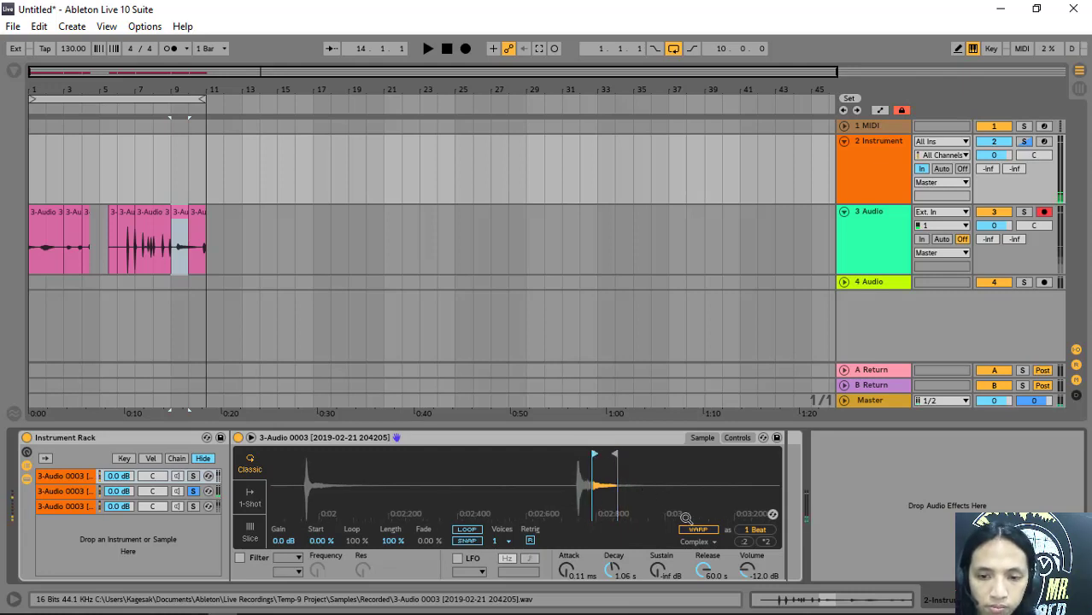
- Set the first chain's Simpler to -20.6 dB volume, 2.50 s decay and -43 dB sustain
mouse_move(748, 571)
left_mouse_down()
mouse_move(748, 508)
mouse_move(747, 602)
left_mouse_up()
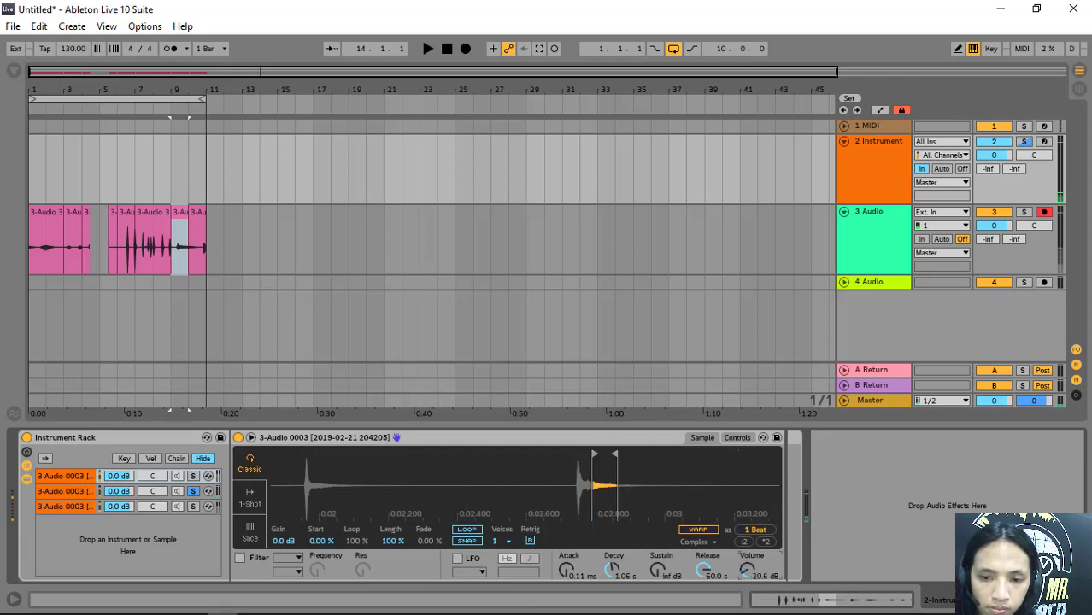
left_click(741, 444)
left_click(736, 437)
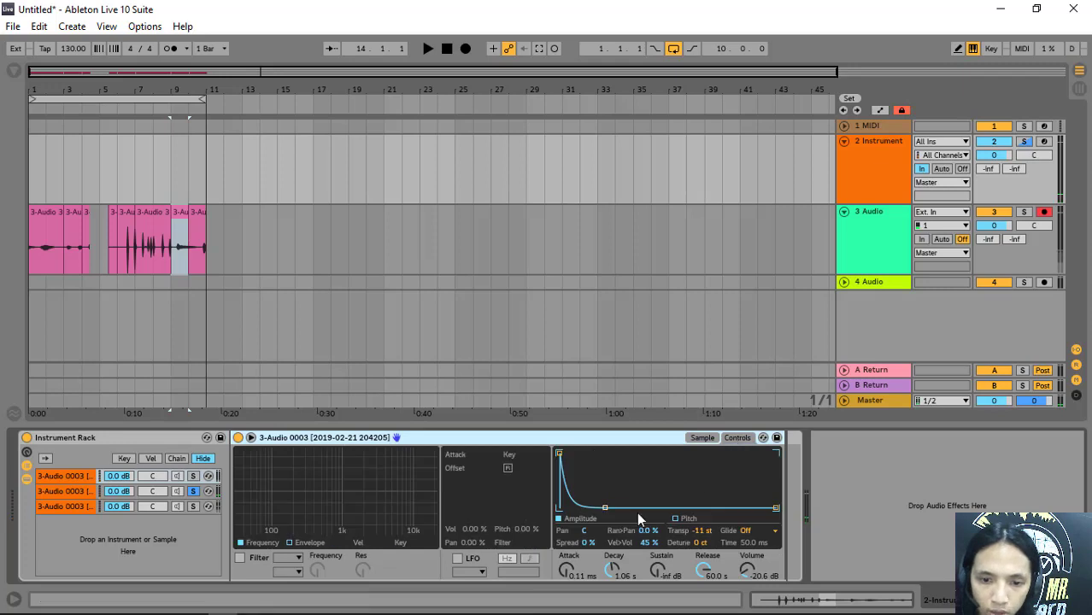
left_click_drag(605, 508, 610, 497)
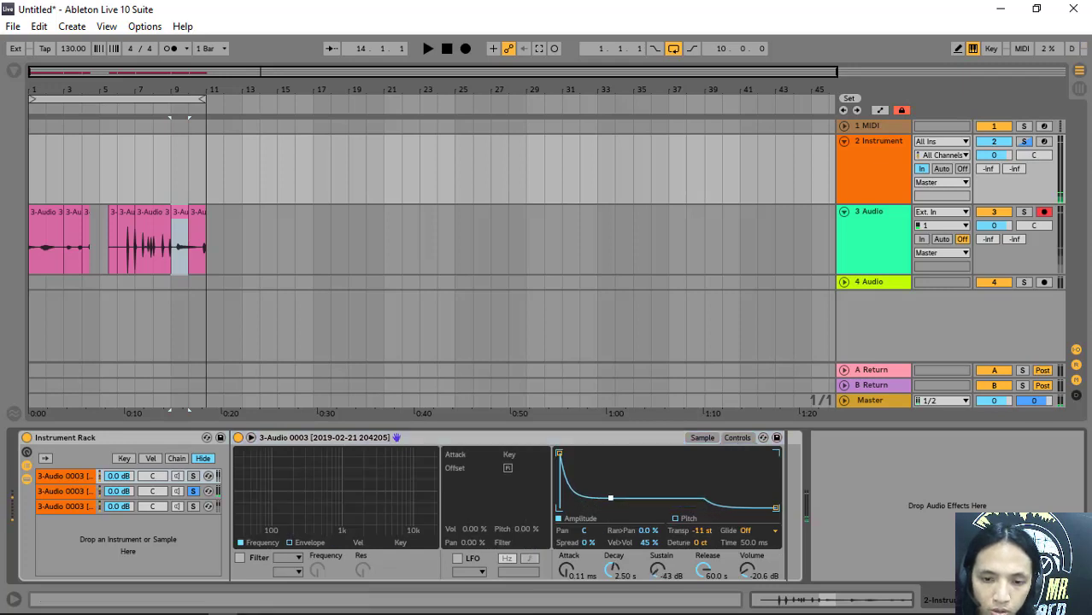
- Solo the third chain instead of the second and set its envelope to 0.12 ms attack, 651 ms decay, -40 dB sustain and 4.90 ms release
left_click(193, 491)
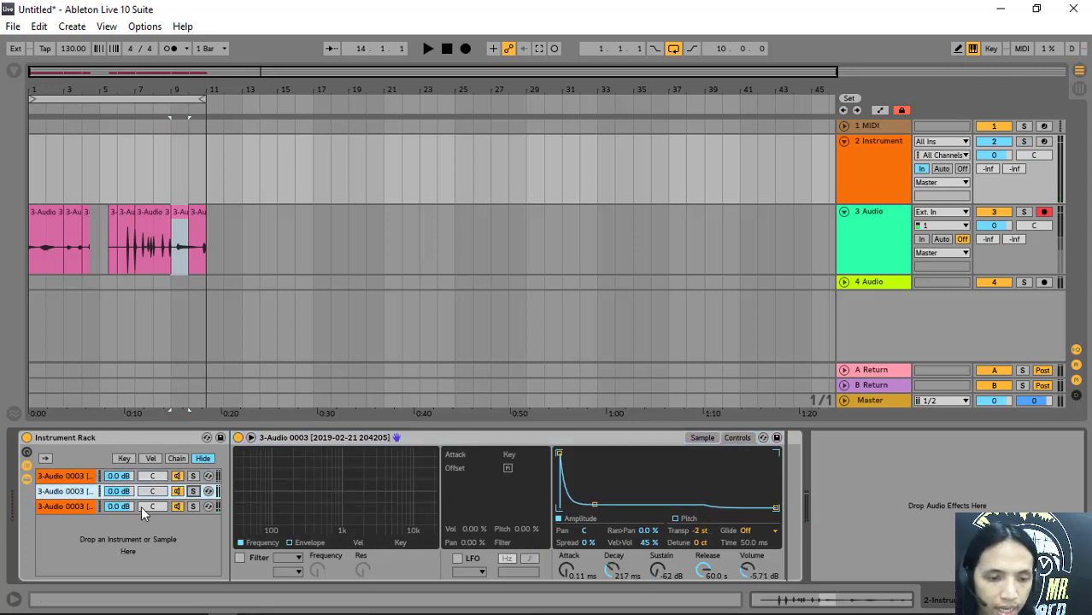
left_click(75, 506)
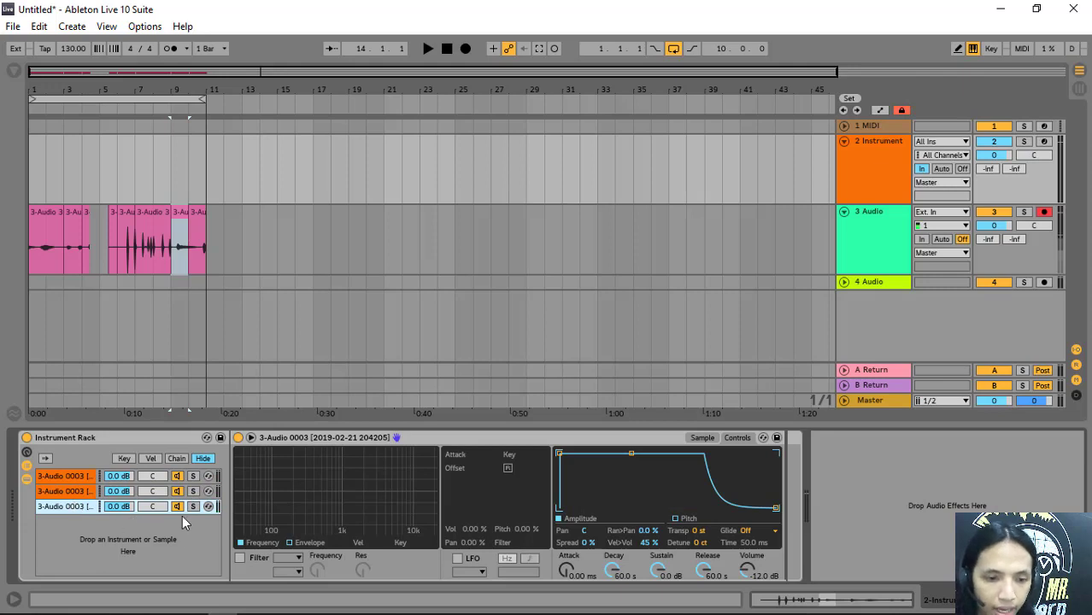
left_click(193, 507)
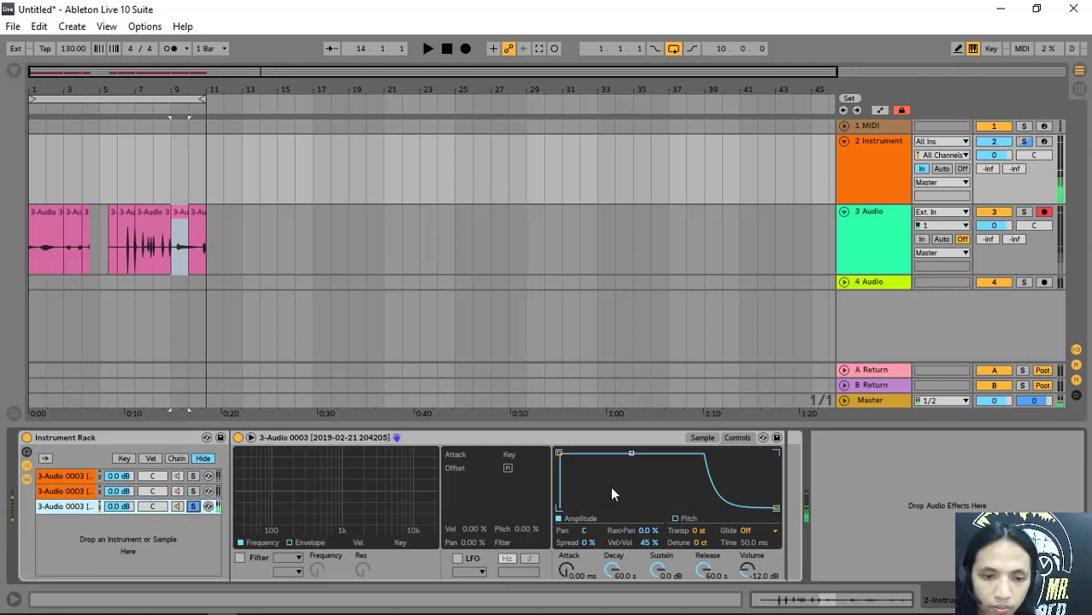
left_click_drag(629, 453, 629, 473)
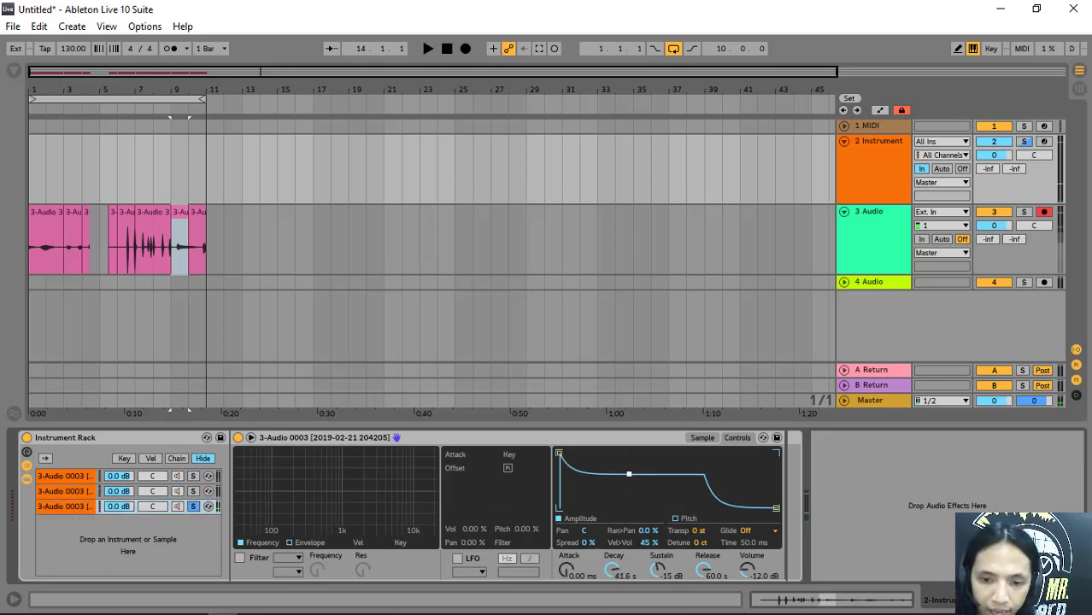
left_click_drag(611, 570, 611, 608)
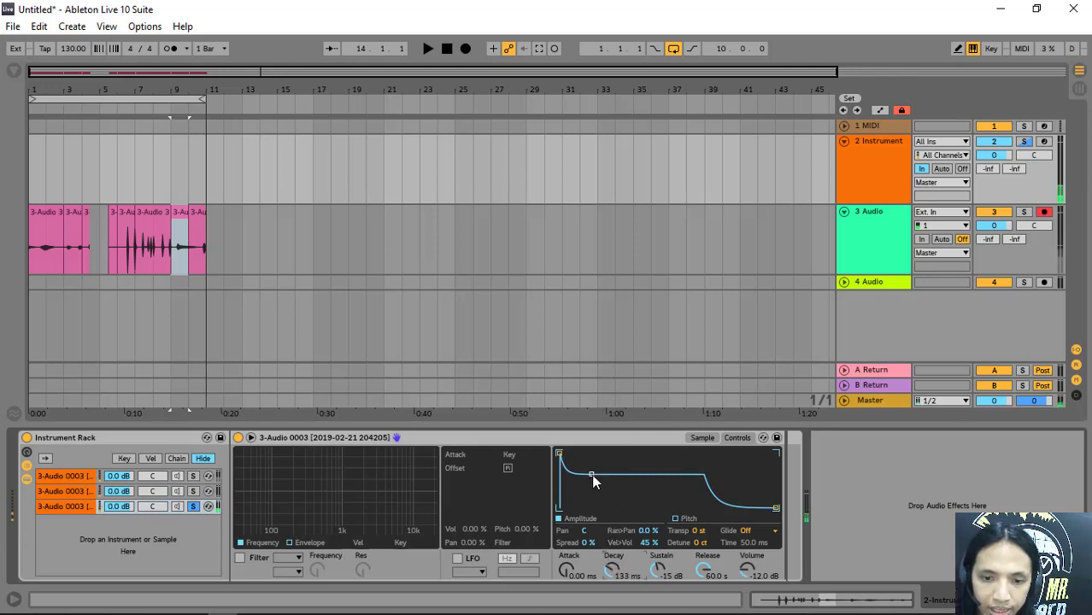
left_click_drag(602, 474, 602, 496)
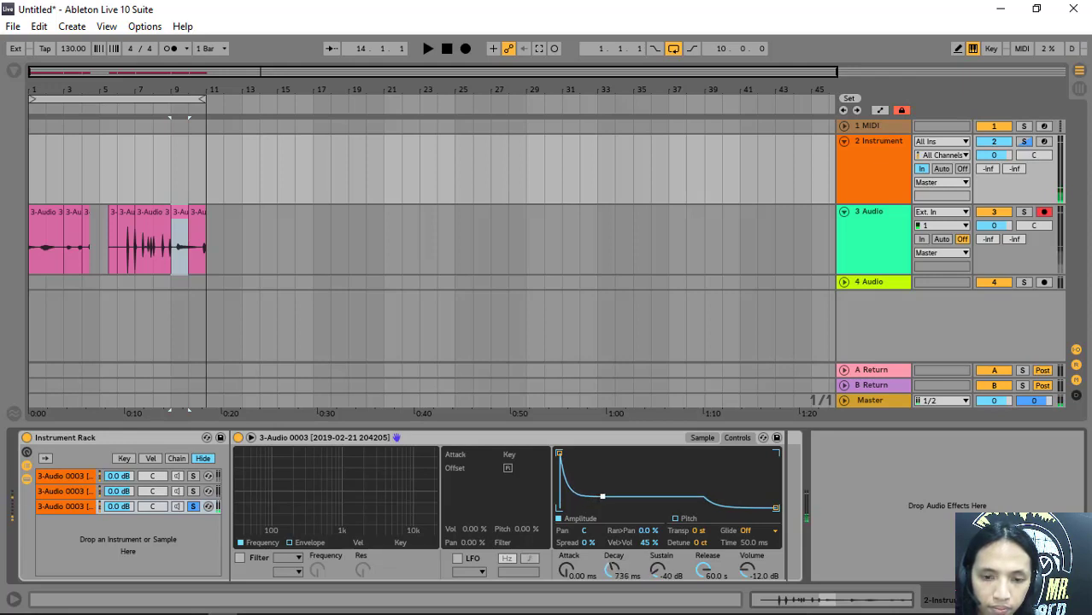
left_click_drag(776, 508, 713, 507)
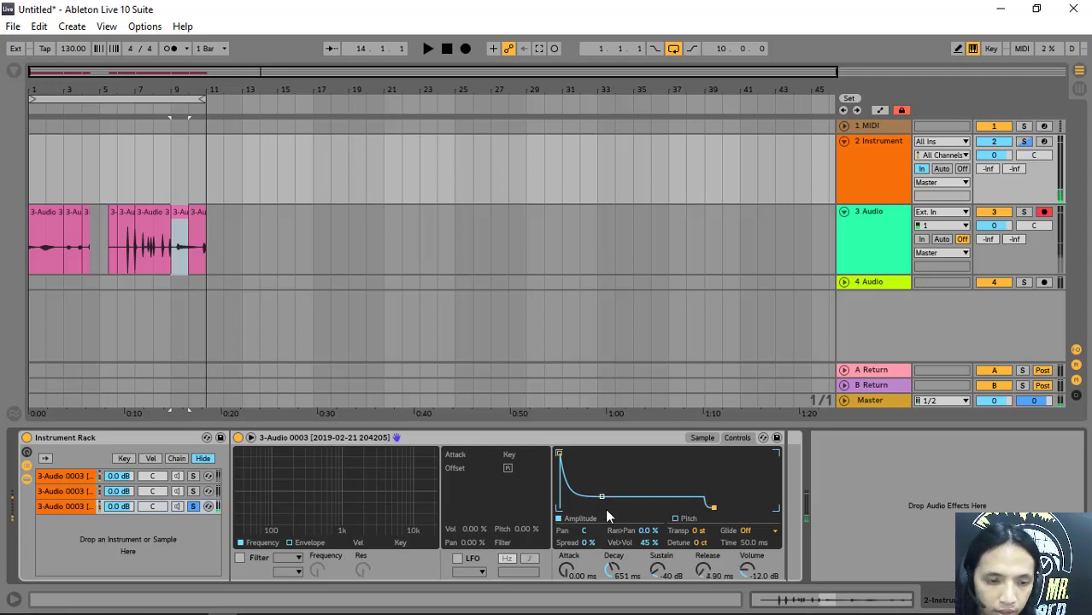
left_click(192, 507)
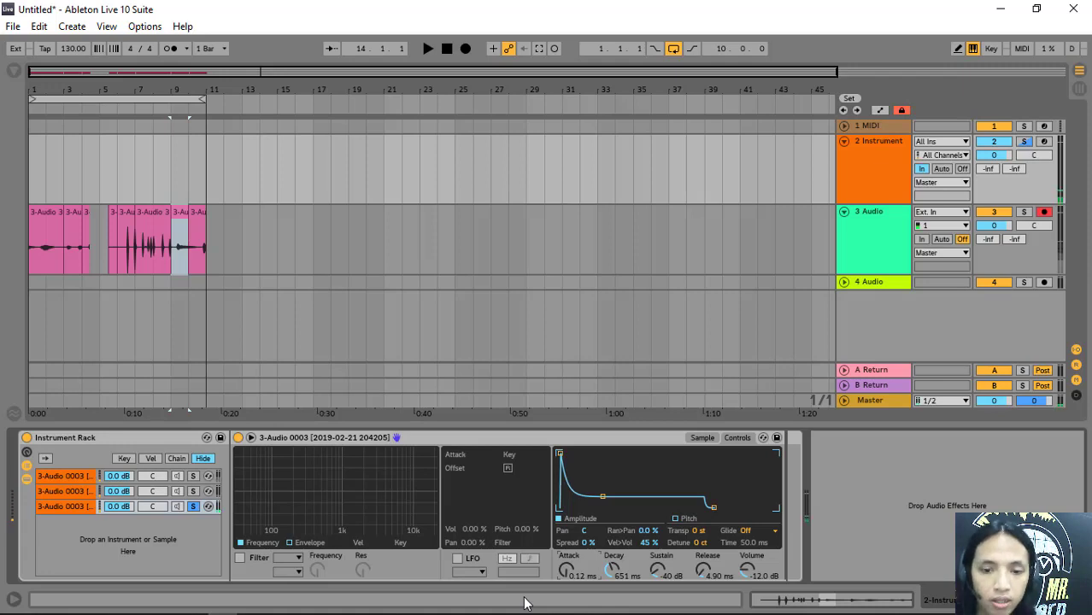
- Unsolo the third chain, mute the second for comparison, and set the first chain's Simpler to -8.57 dB volume, 6.65 s decay and -38 dB sustain
left_click(193, 506)
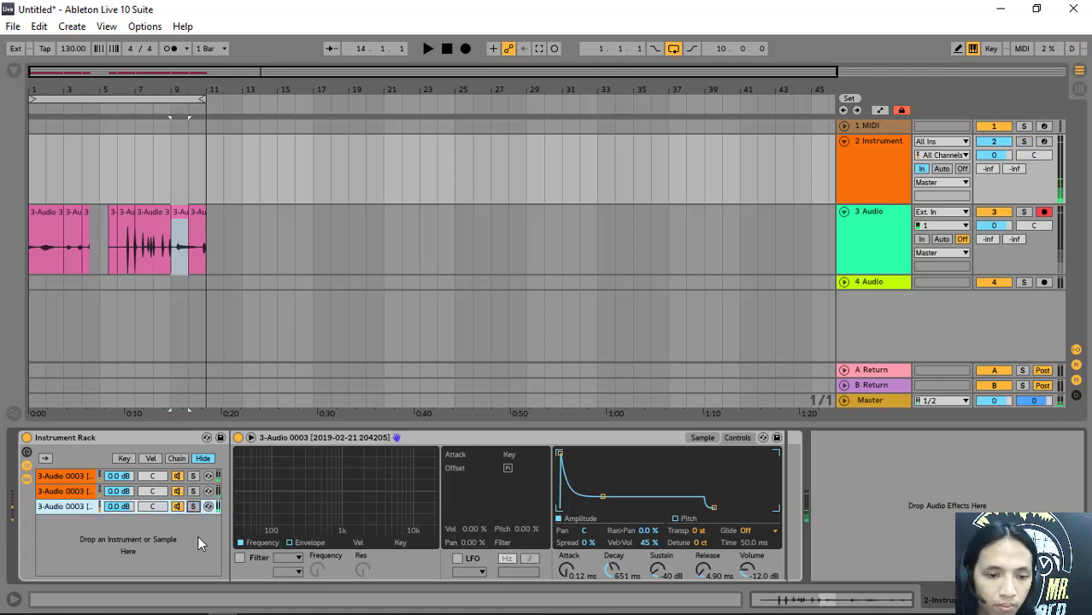
left_click(176, 493)
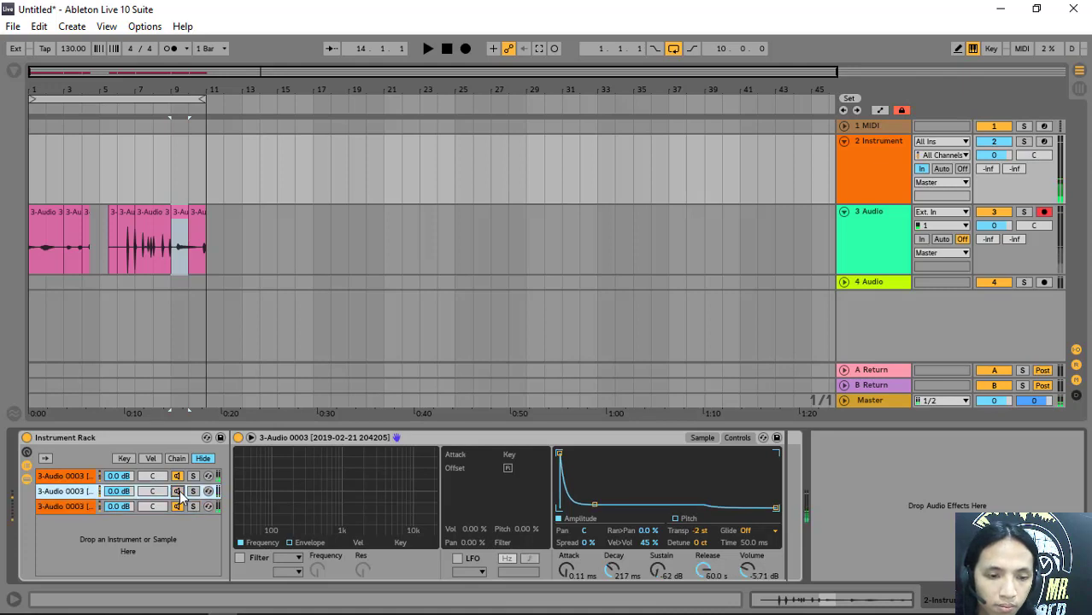
left_click(86, 477)
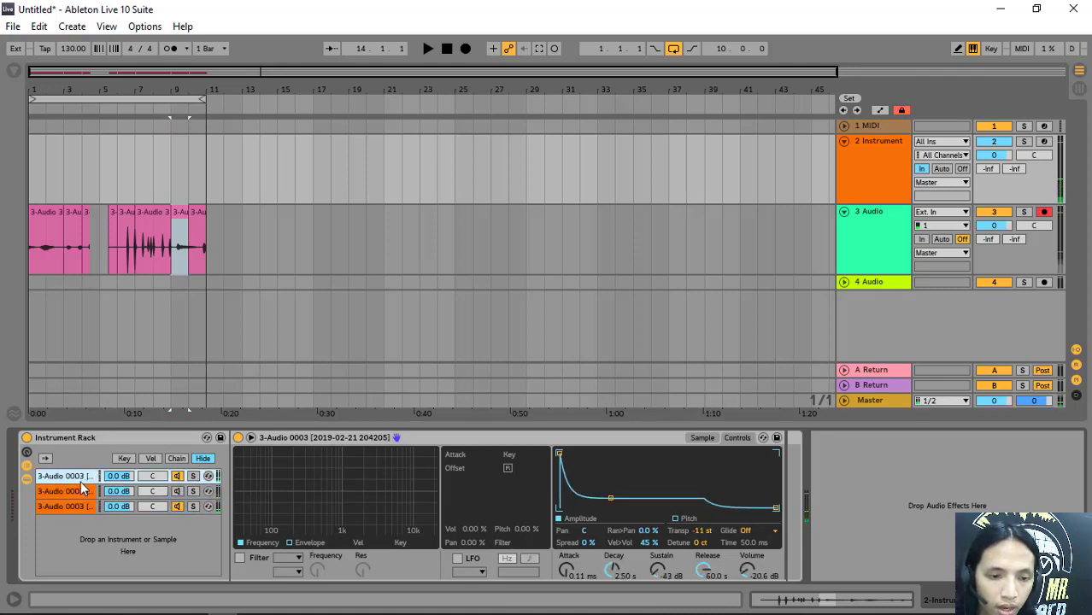
left_click_drag(748, 570, 748, 554)
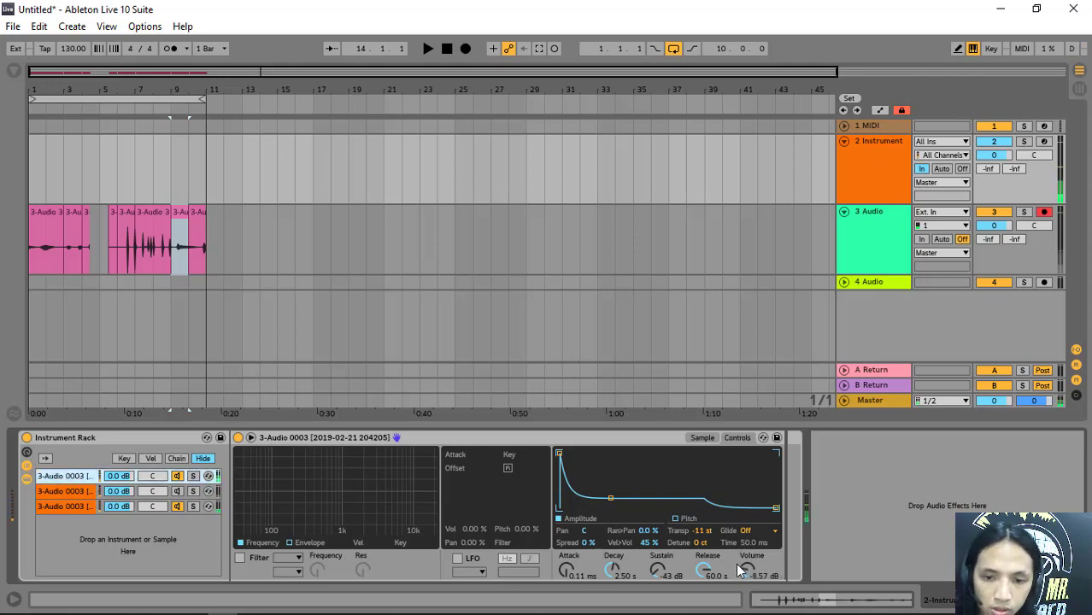
left_click_drag(610, 497, 617, 495)
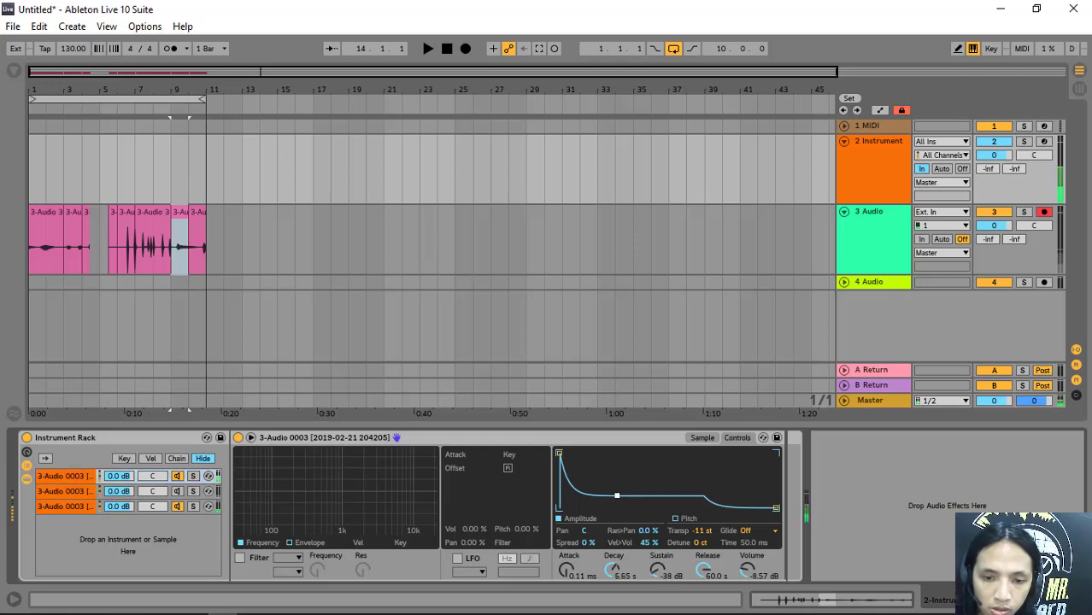
- Solo the first chain while moving its sample region's start back to the onset of the second transient
left_click(194, 477)
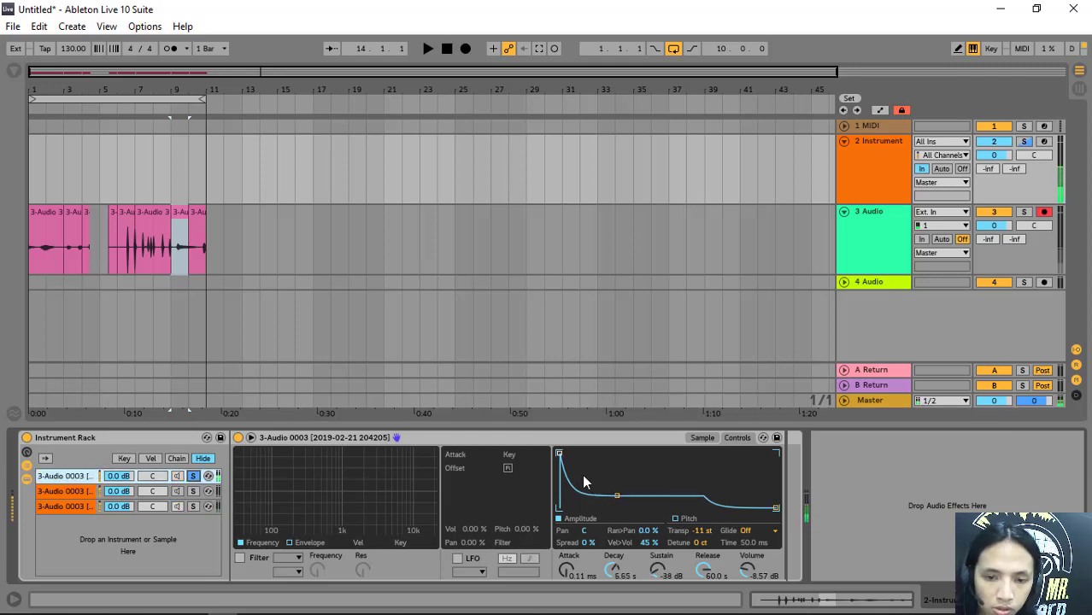
left_click(699, 437)
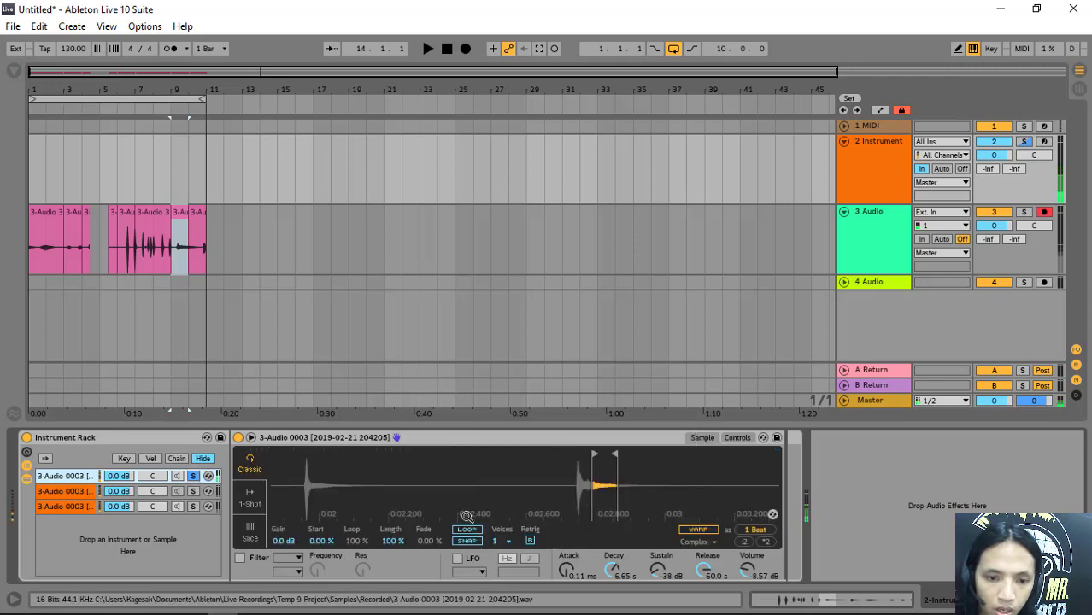
left_click_drag(441, 507, 441, 506)
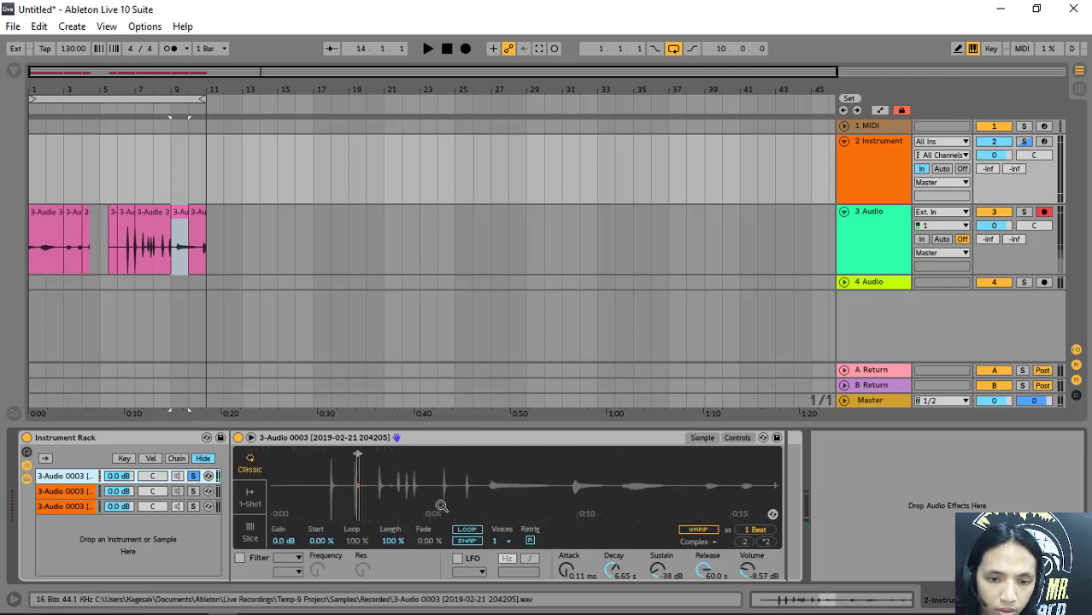
left_click_drag(381, 498, 387, 564)
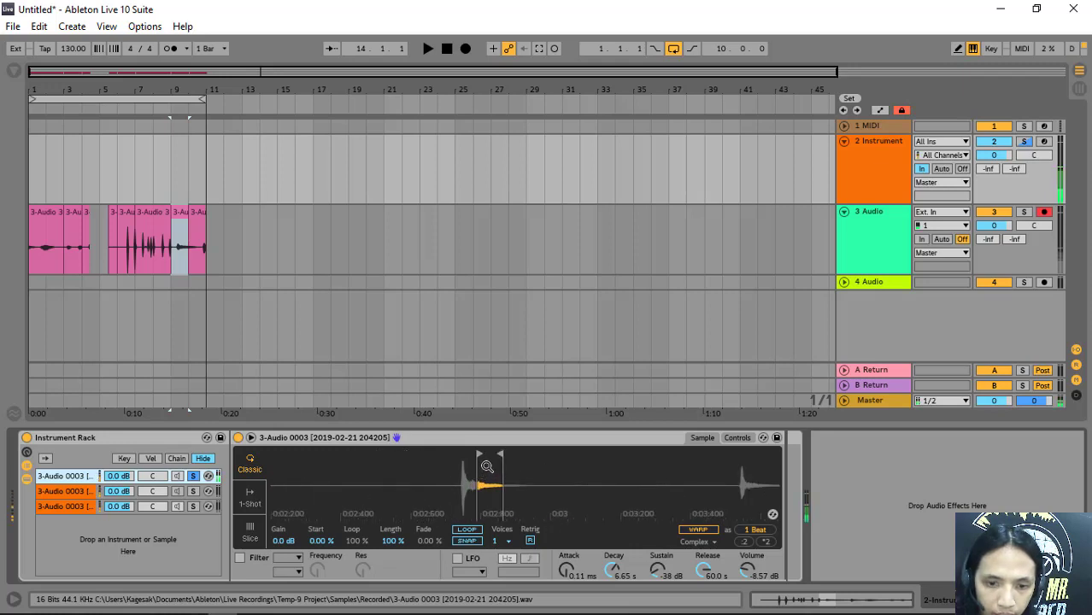
left_click_drag(478, 456, 464, 456)
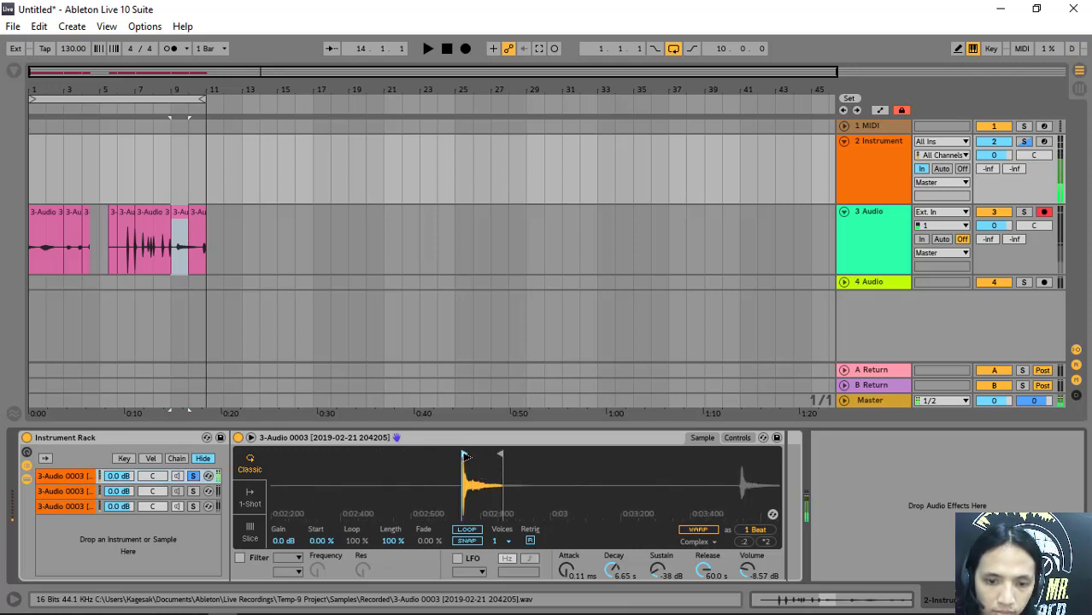
left_click(193, 476)
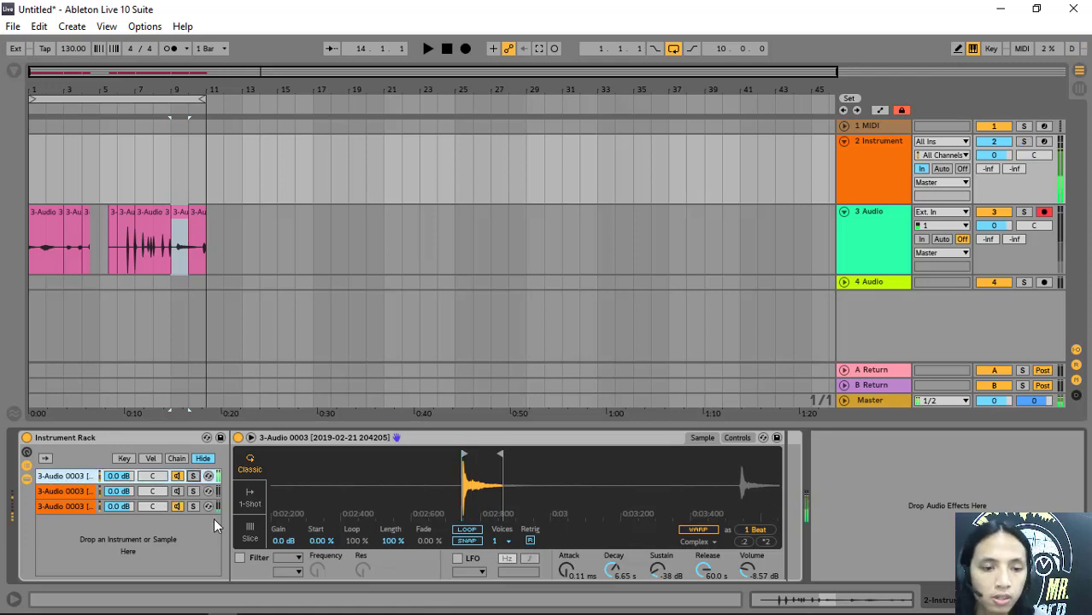
- Compare the rack with the second chain muted, then shorten that chain's region to a slice of the second-to-last sound at -20.6 dB volume
left_click(179, 493)
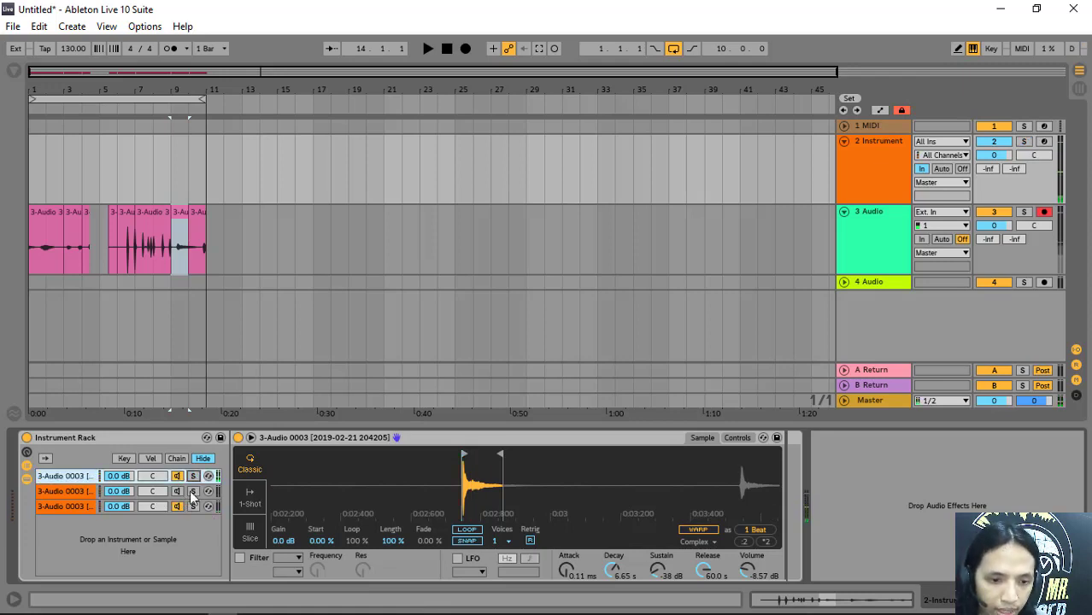
left_click(177, 493)
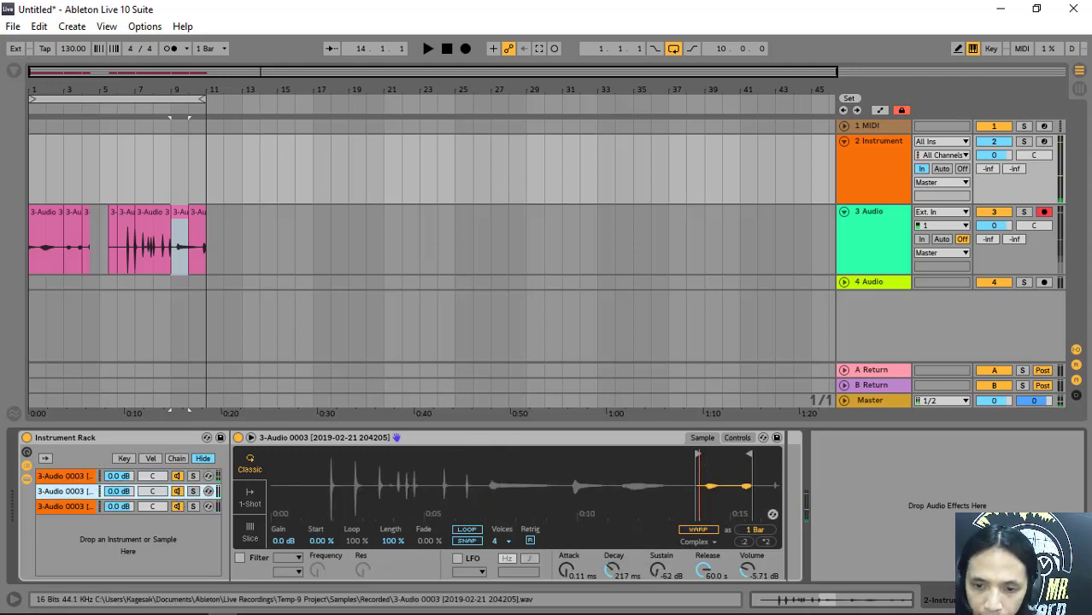
mouse_move(696, 453)
left_mouse_down()
mouse_move(740, 462)
mouse_move(716, 464)
left_mouse_up()
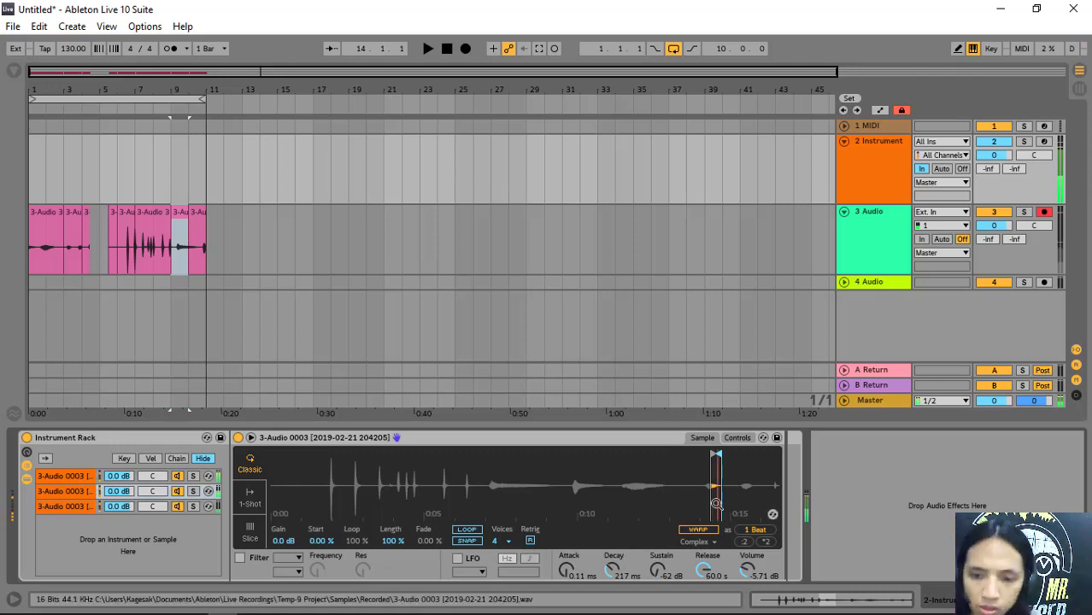
left_click_drag(754, 571, 754, 596)
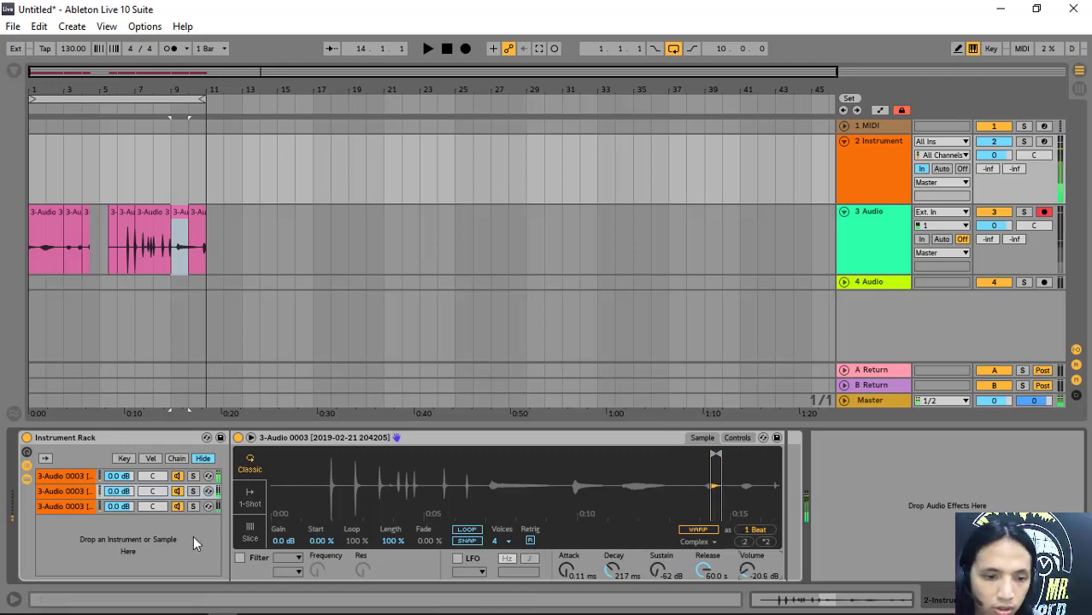
- Enable a high-pass filter on the third chain's Simpler with 1.39 kHz frequency and 19% resonance
left_click(86, 510)
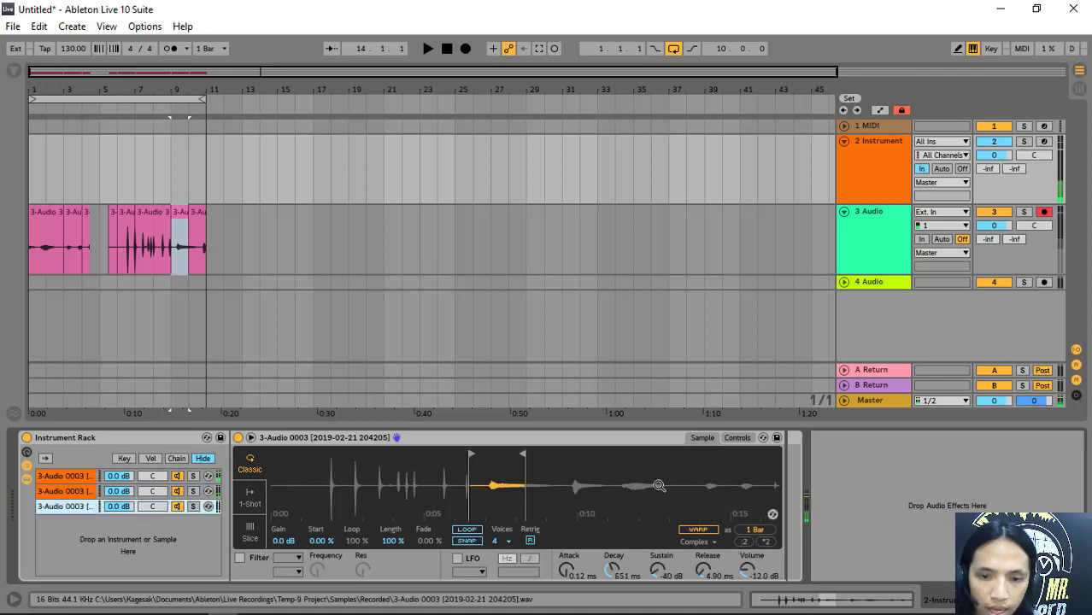
left_click(738, 438)
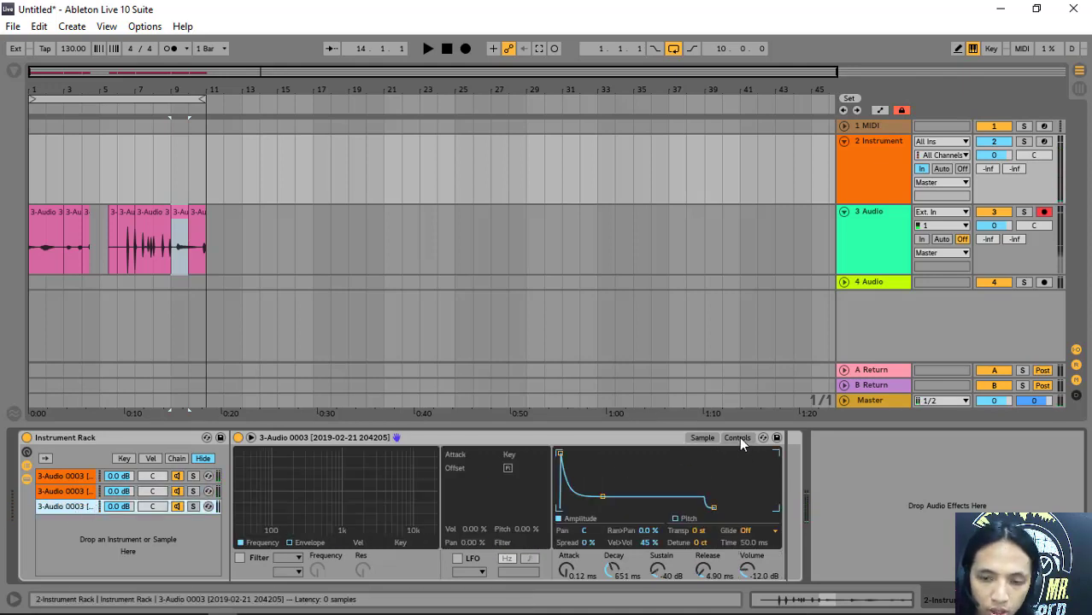
left_click(240, 558)
left_click(287, 557)
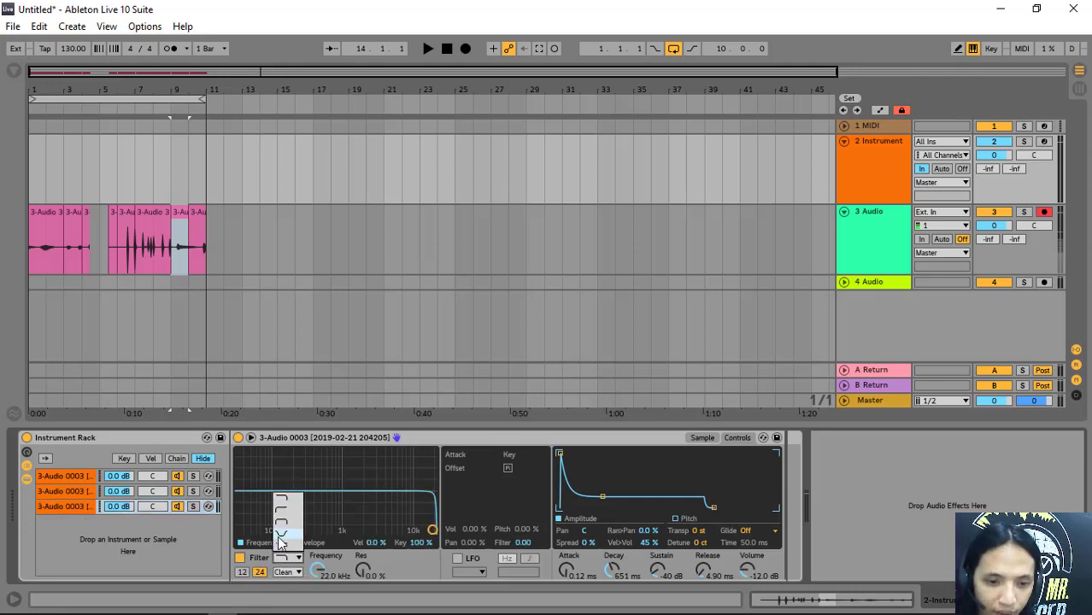
left_click(288, 510)
left_click_drag(430, 530, 355, 518)
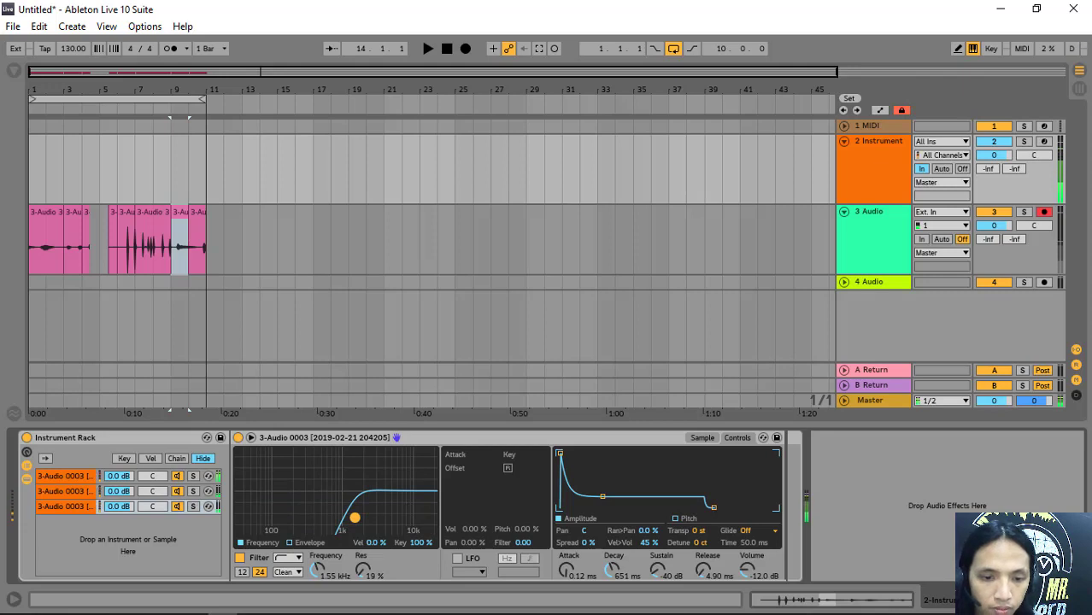
left_click_drag(354, 517, 351, 518)
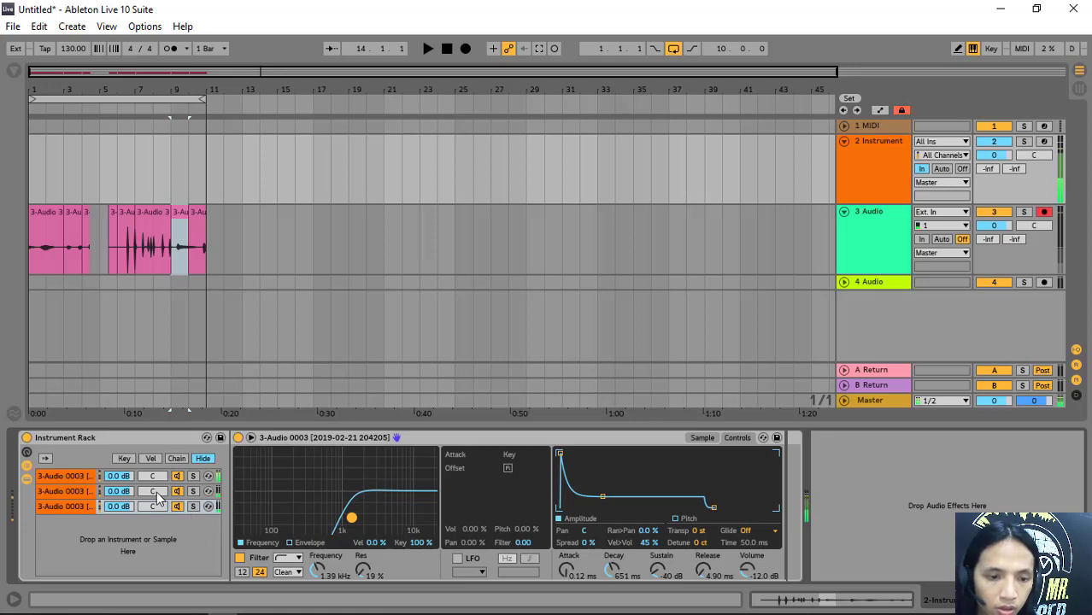
- Set the first chain's transpose to -16 st and the third chain's decay to 2.82 s
left_click(64, 477)
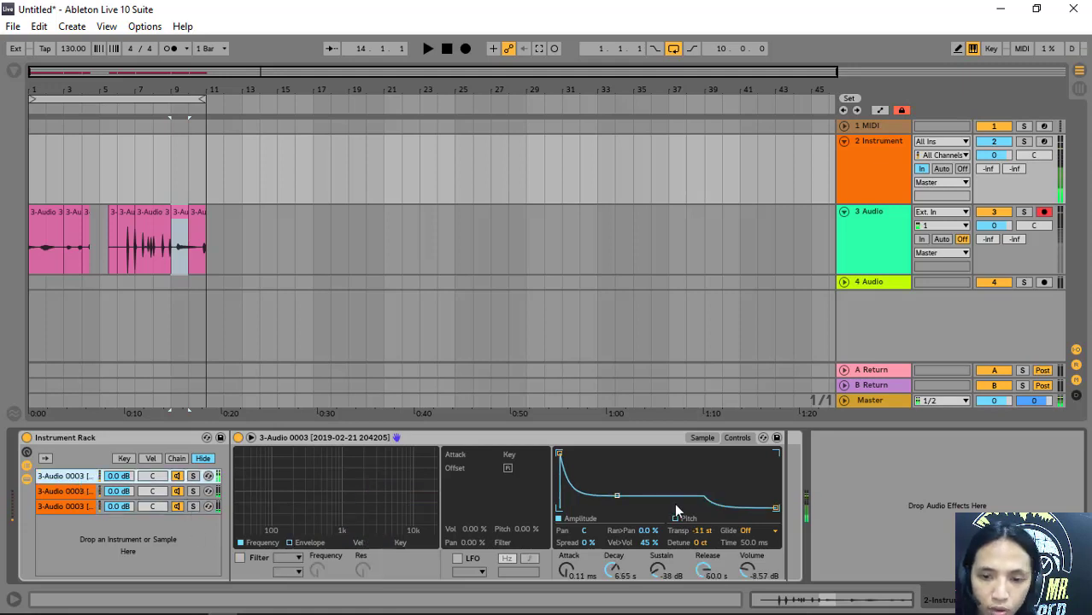
left_click(699, 531)
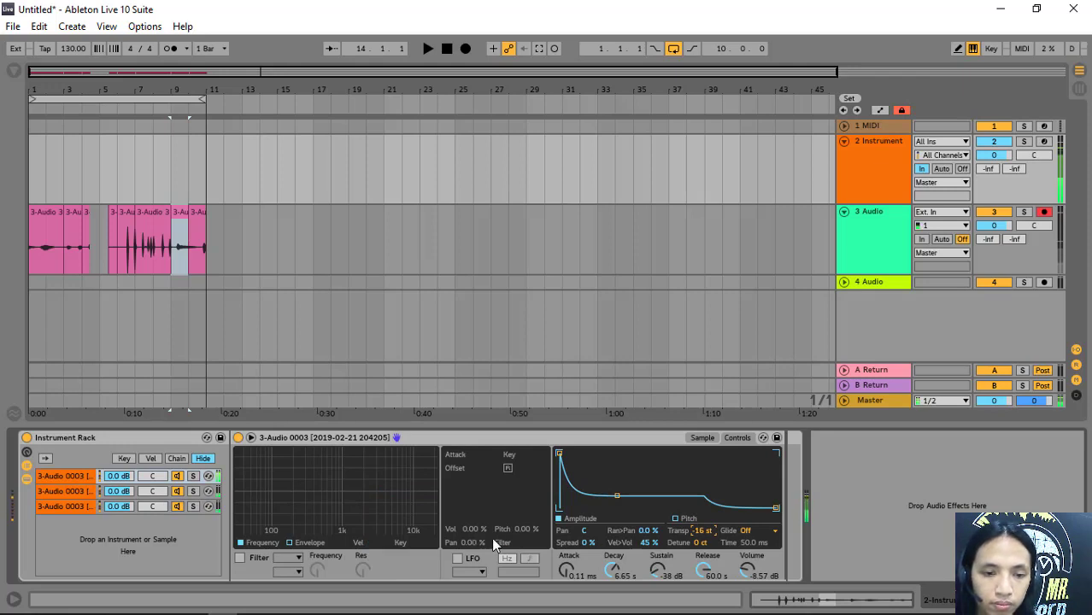
left_click(92, 506)
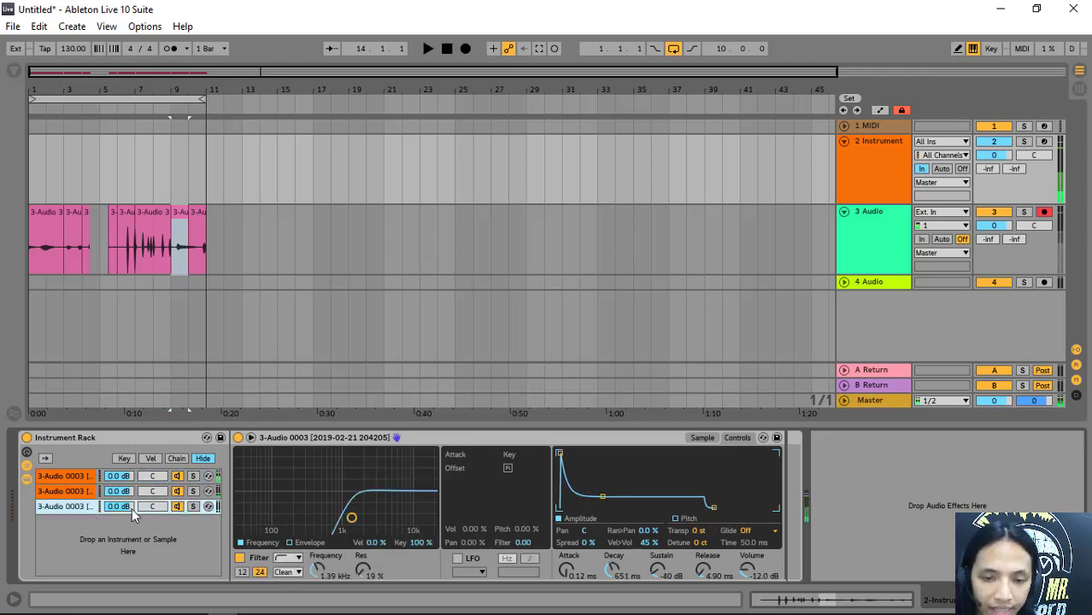
left_click_drag(601, 497, 612, 496)
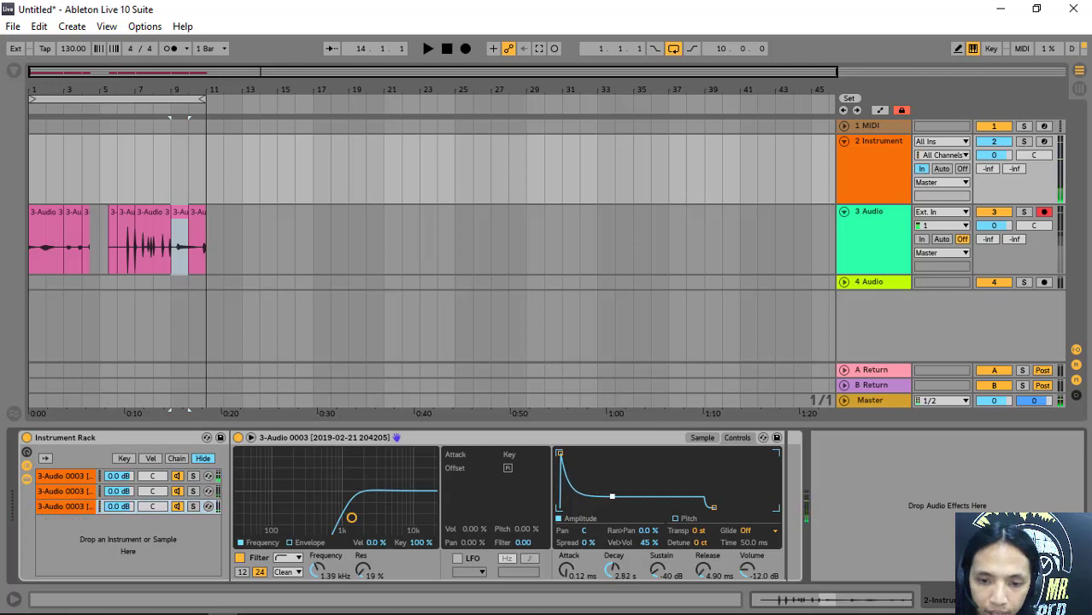
- Set the third chain's sustain to -30 dB and its release to 63.8 ms
left_click_drag(657, 569, 657, 564)
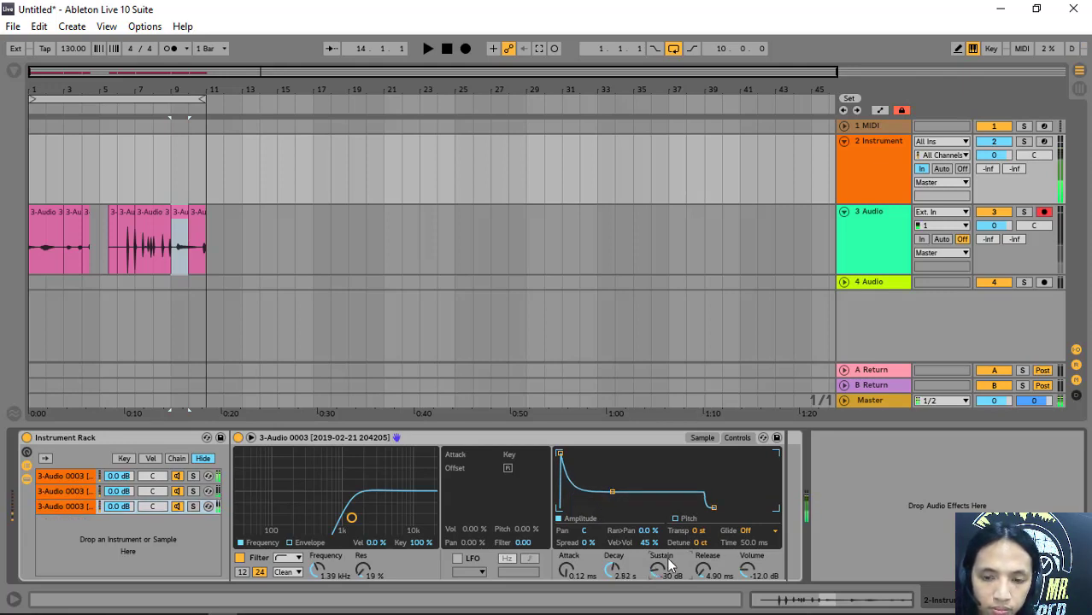
left_click_drag(713, 508, 728, 509)
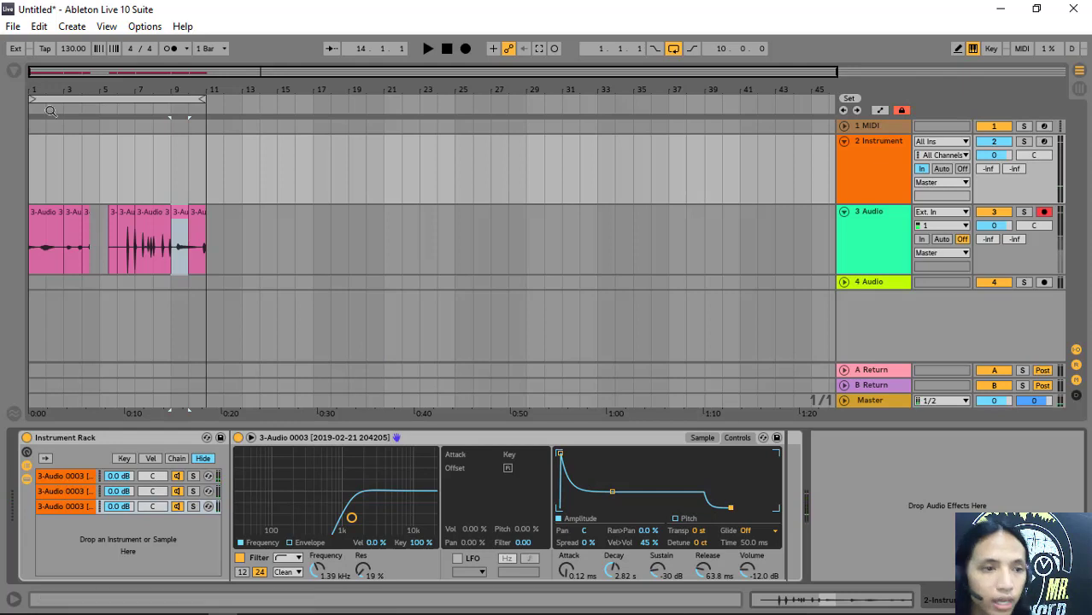
- Add a Compressor after the Instrument Rack and set its threshold to -7.21 dB
left_click(14, 71)
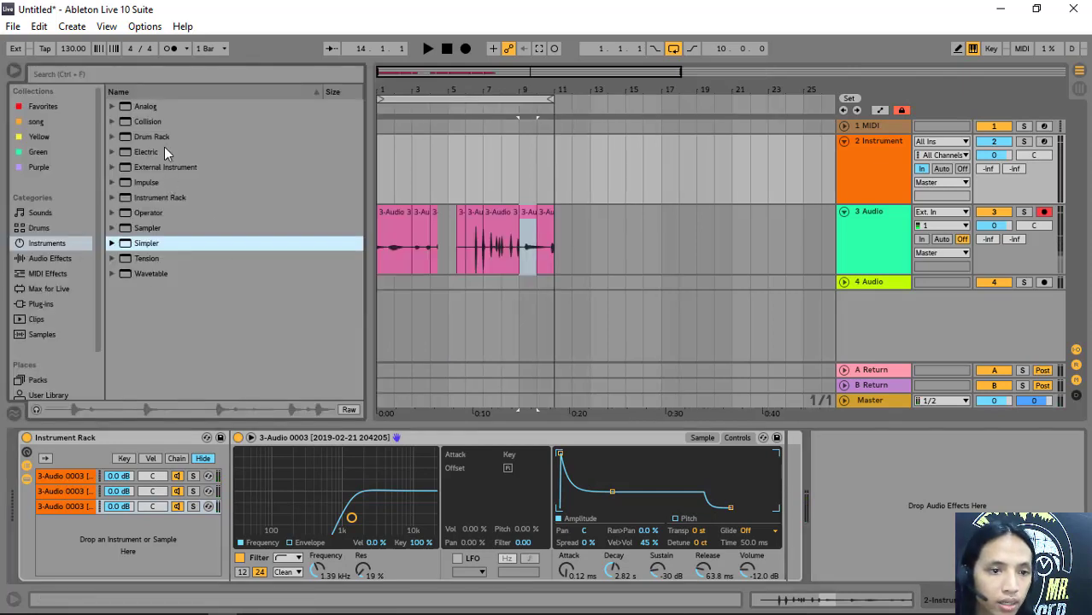
left_click(51, 258)
scroll(172, 282, "up", 5)
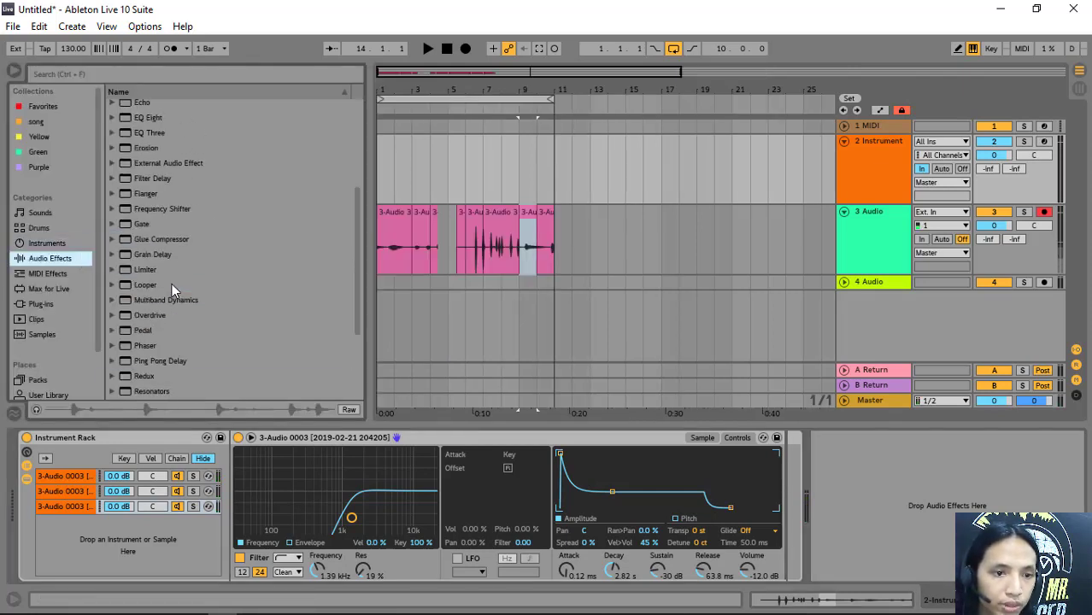
left_click_drag(142, 148, 842, 525)
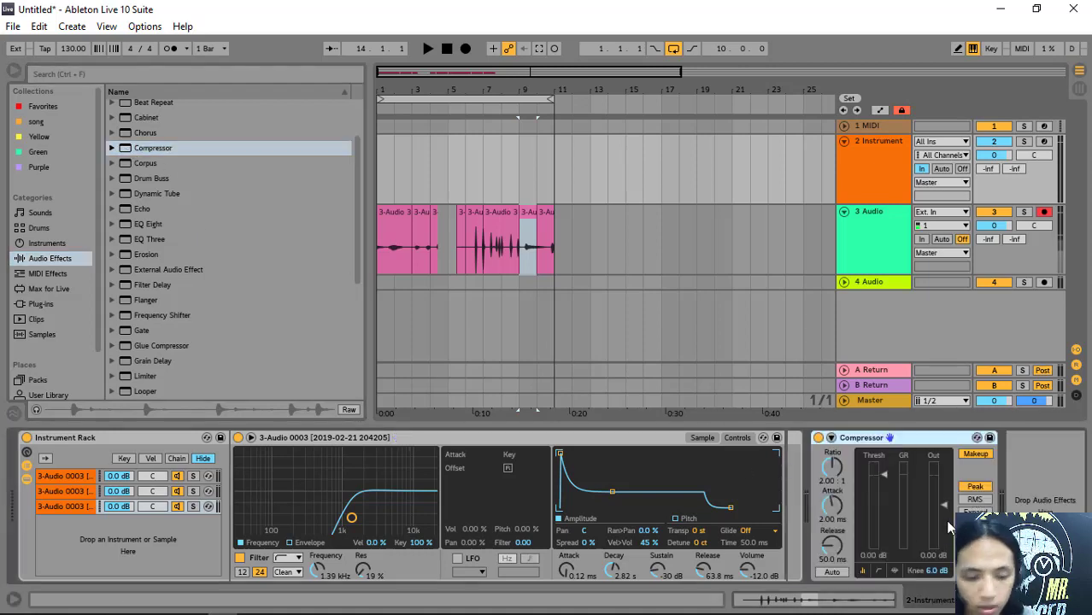
left_click_drag(880, 483, 880, 504)
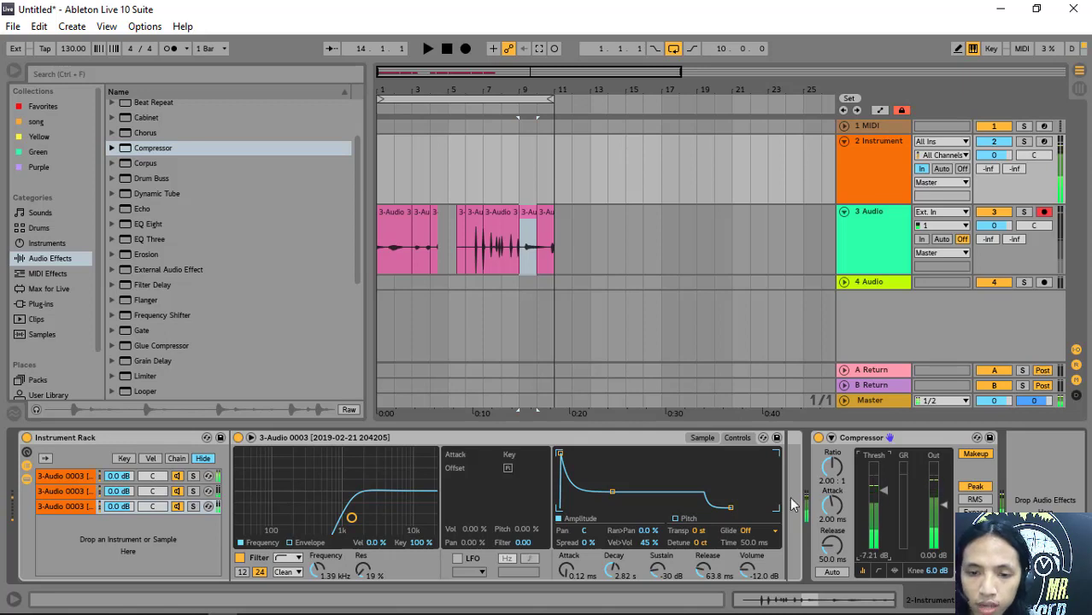
- Add a Reverb after the Compressor with a size of 0.22 and a stereo value of 0.95
scroll(189, 308, "down", 5)
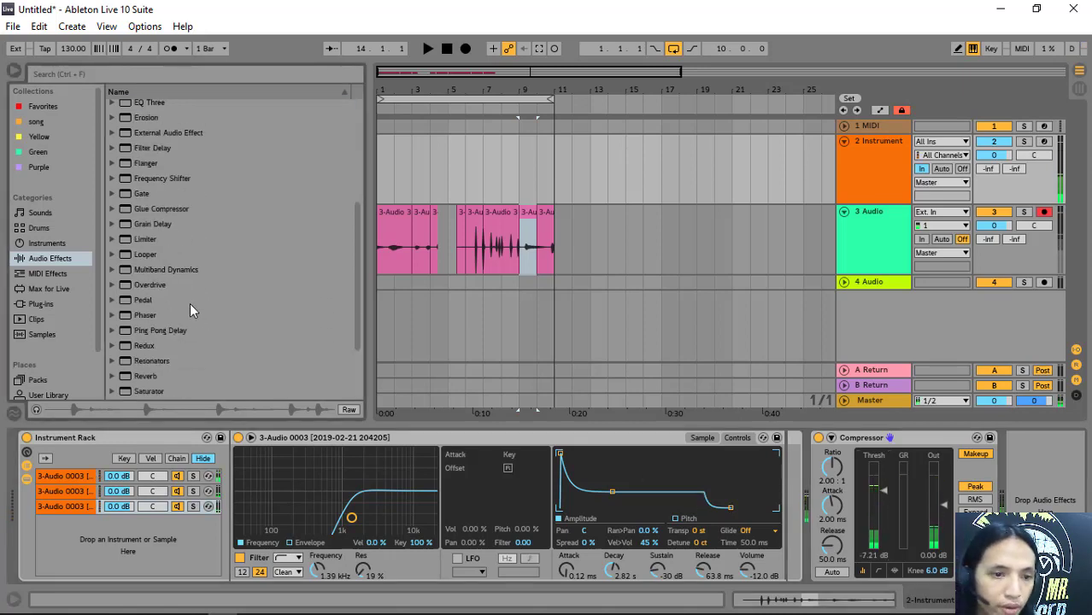
double_click(132, 286)
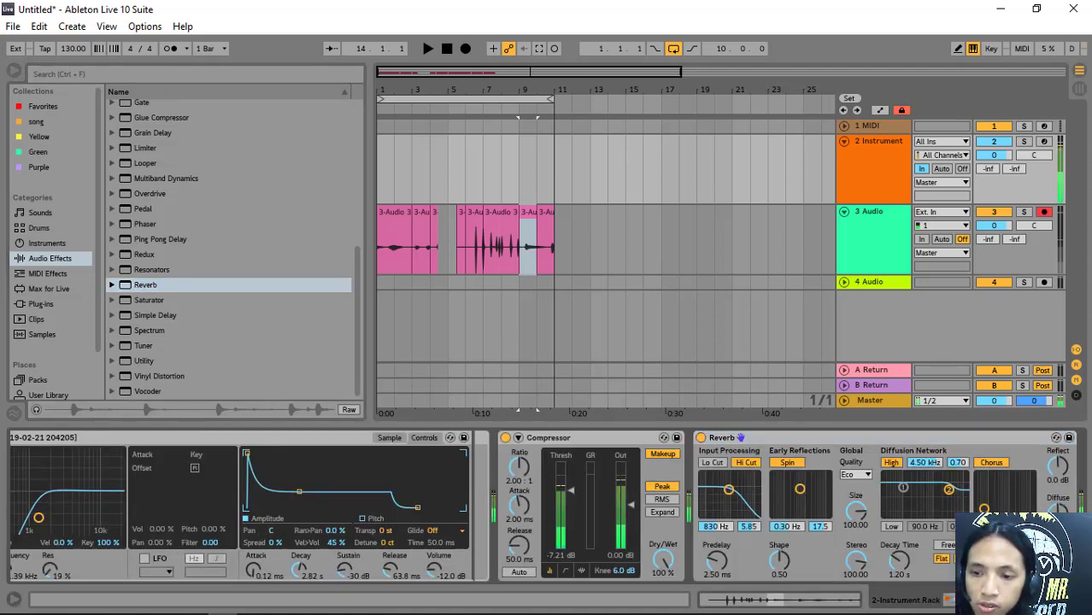
left_click_drag(856, 513, 855, 583)
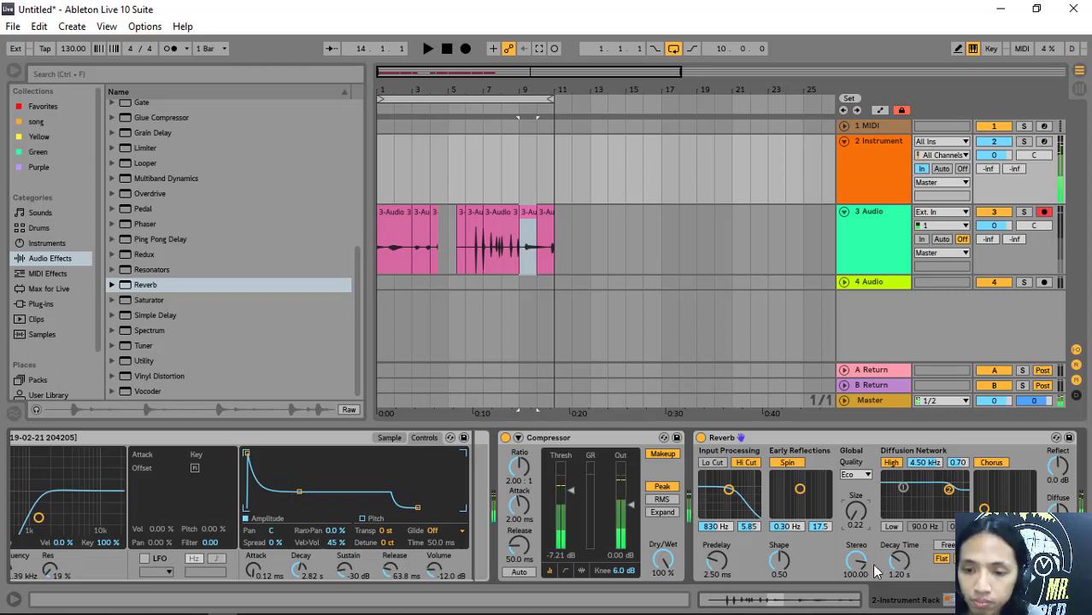
left_click_drag(854, 561, 852, 560)
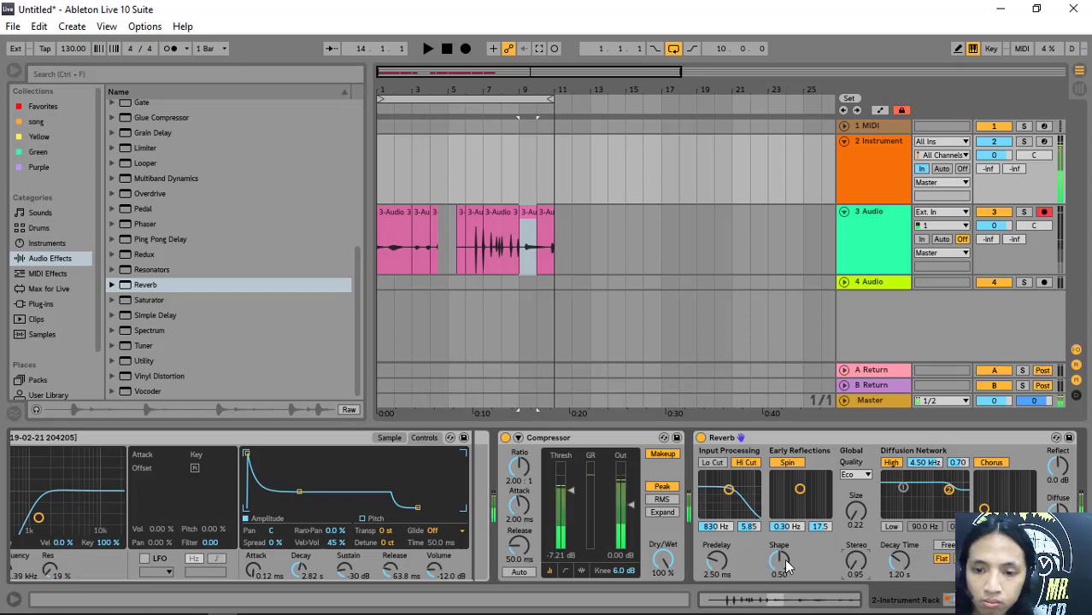
- Turn off the Reverb's high cut, high diffusion filter and chorus, and enable its low diffusion filter at 124 Hz
left_click(748, 463)
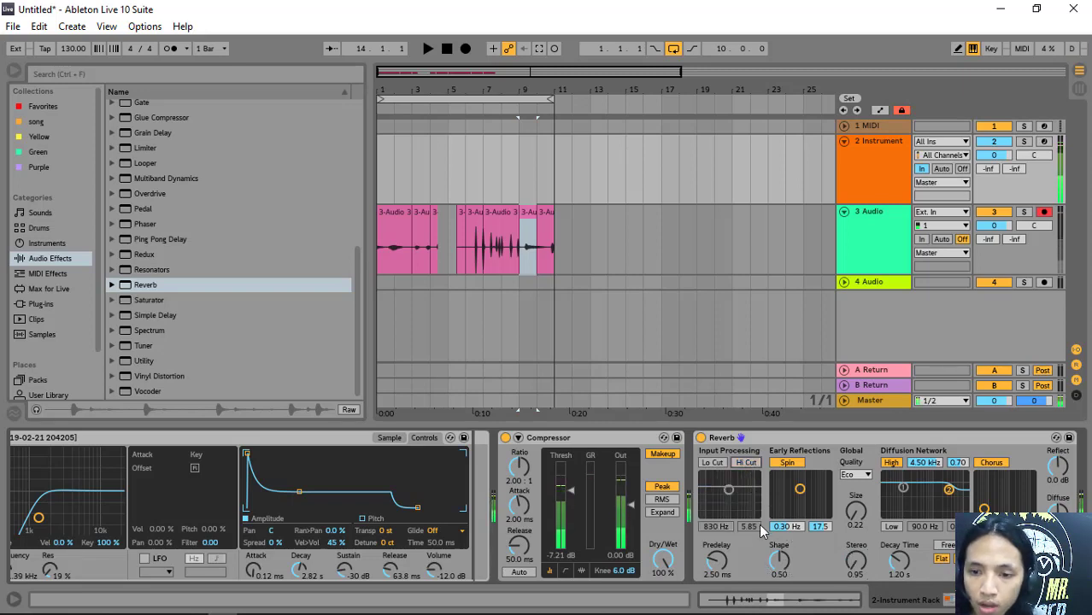
left_click(891, 528)
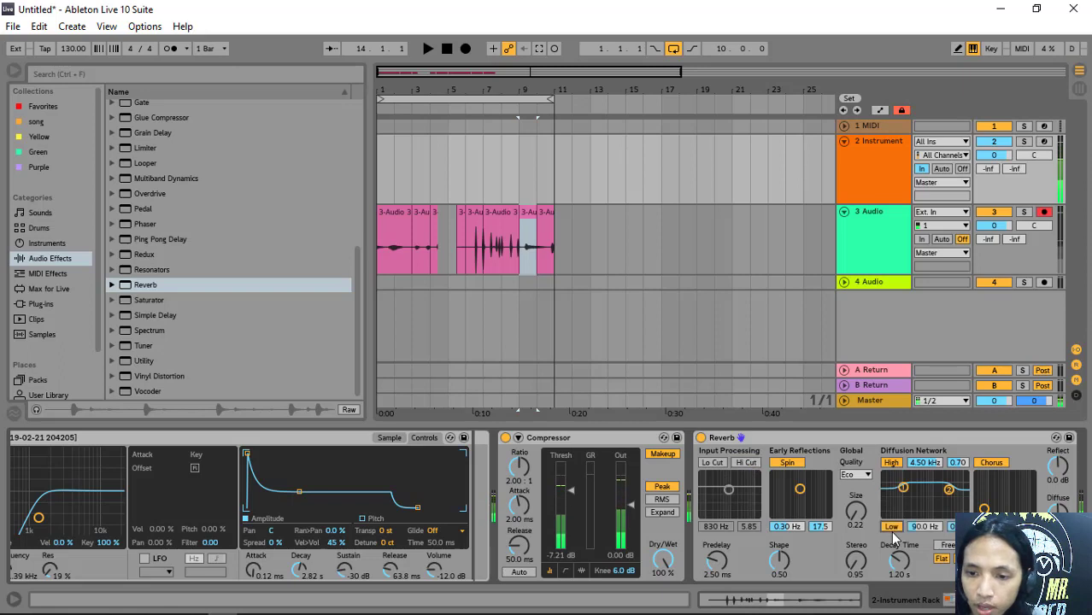
left_click(893, 464)
left_click_drag(904, 489, 907, 497)
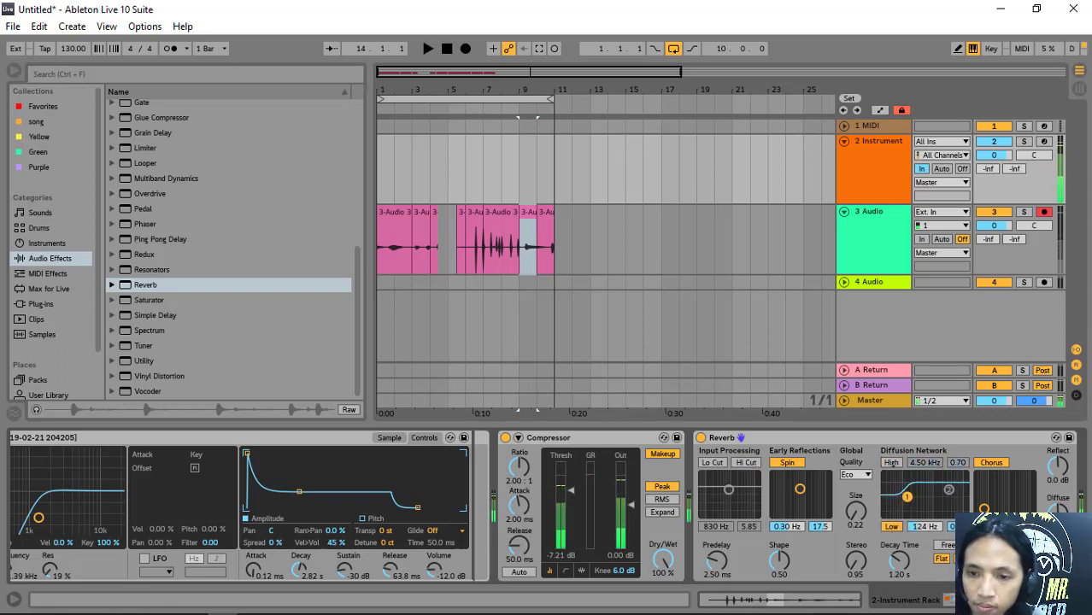
left_click(993, 464)
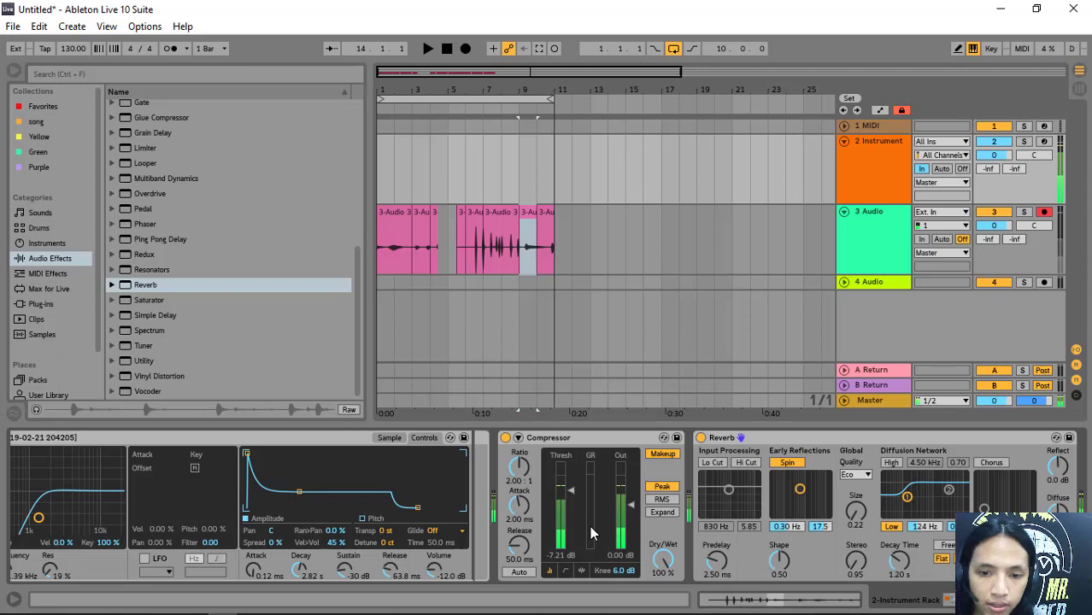
- Lower the Compressor's threshold to -11.2 dB and set the first and second chains' attack to 0.15 ms
left_click_drag(571, 496, 571, 510)
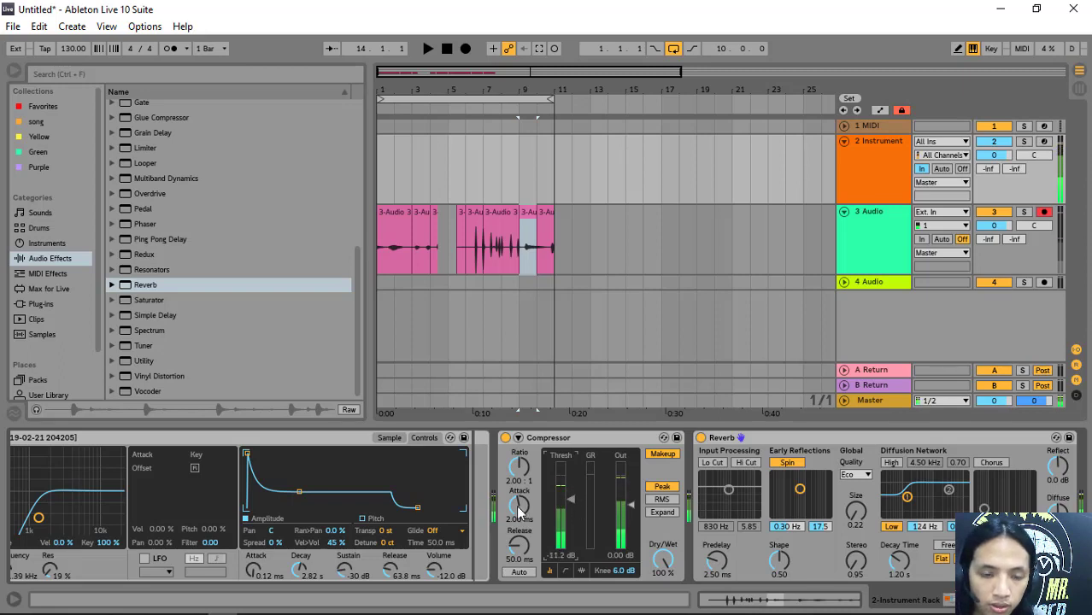
scroll(378, 509, "up", 5)
scroll(378, 509, "up", 2)
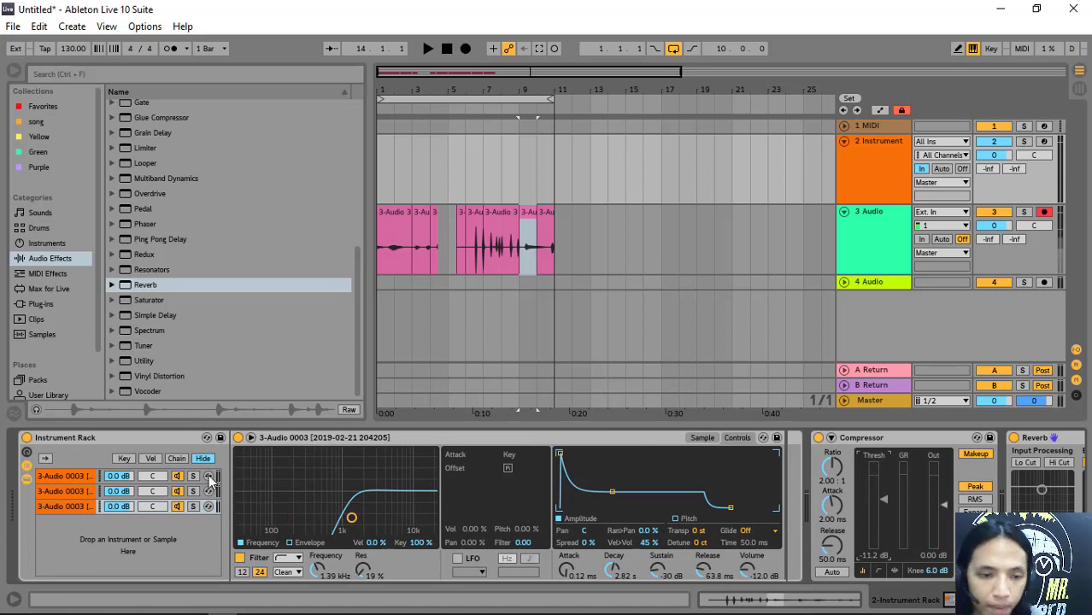
left_click(77, 481)
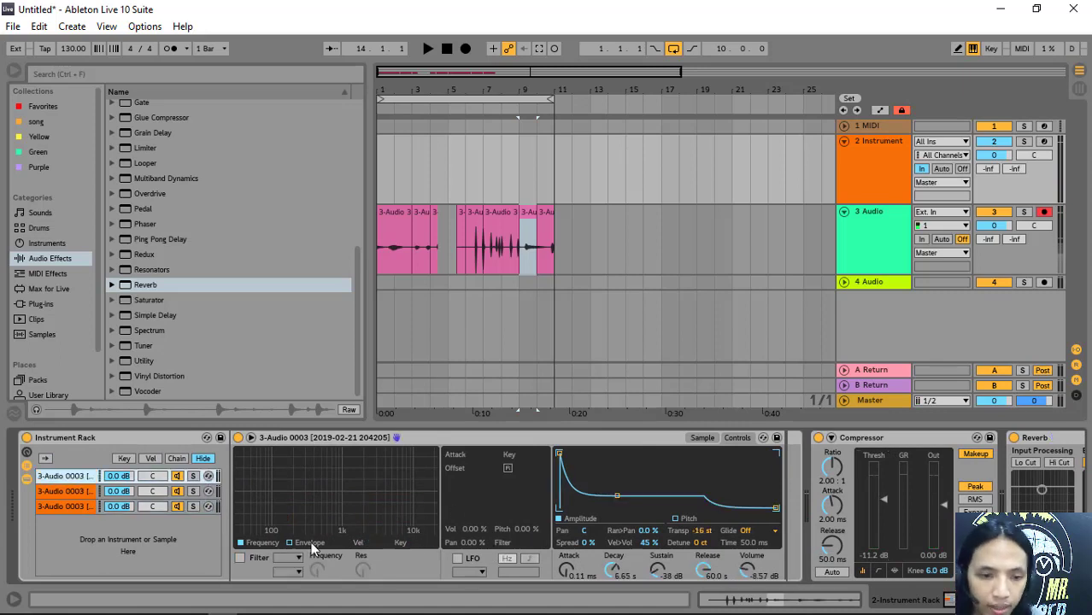
left_click(568, 571)
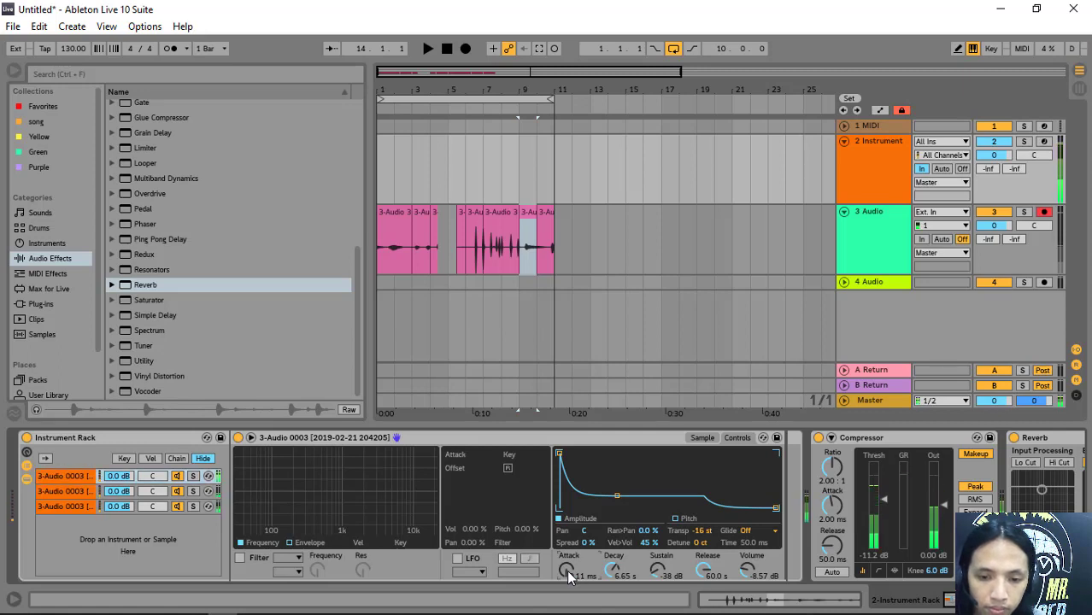
left_click_drag(568, 578, 564, 589)
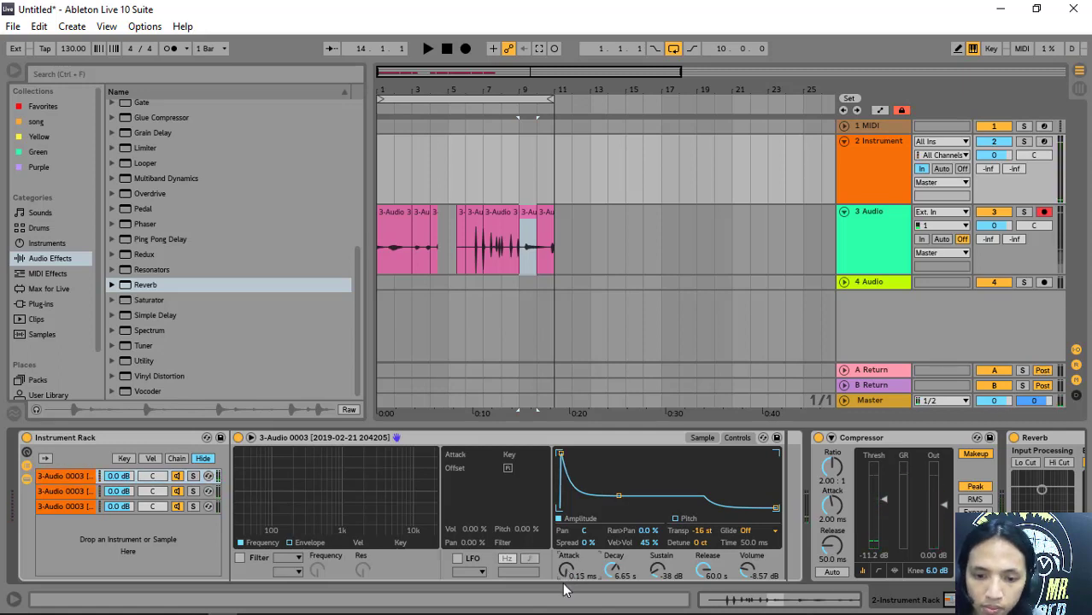
left_click(128, 495)
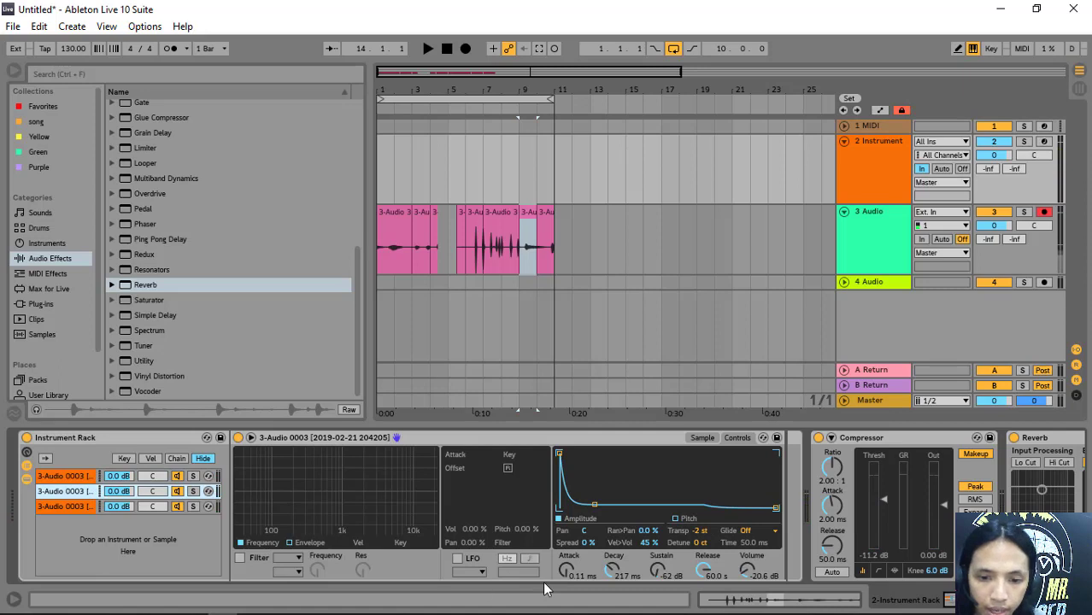
left_click_drag(564, 580, 565, 578)
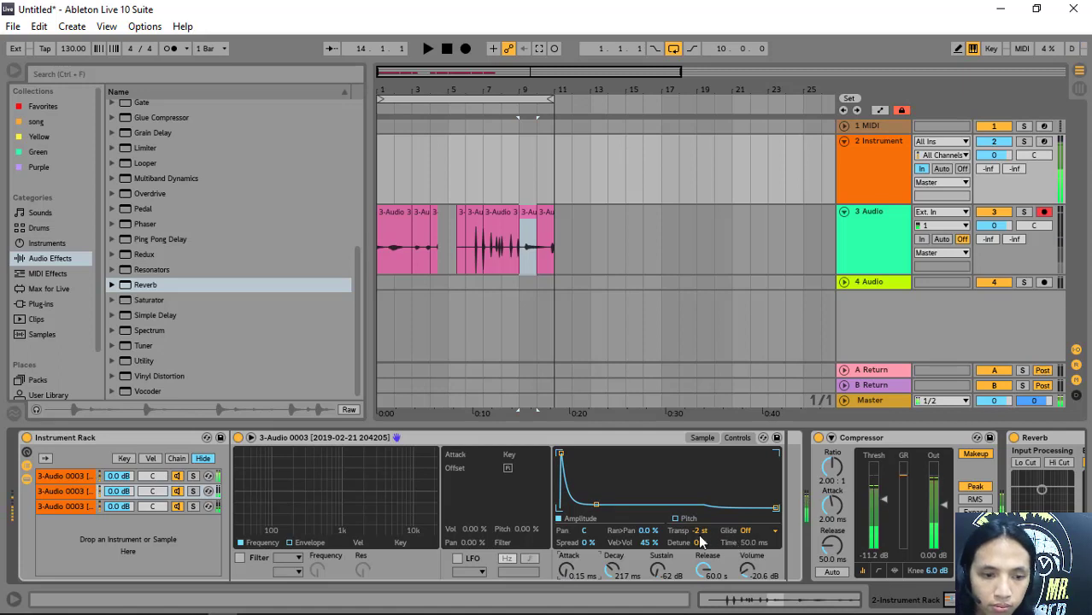
- Try a transpose of -22 st on the first chain and view the sample regions of all three chains
left_click(85, 477)
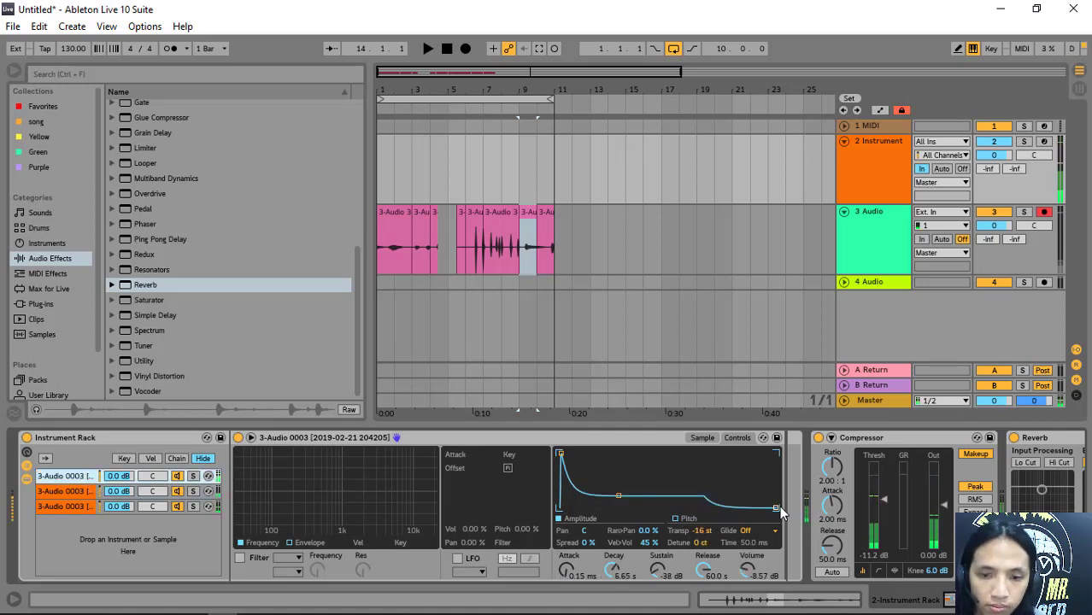
left_click(700, 531)
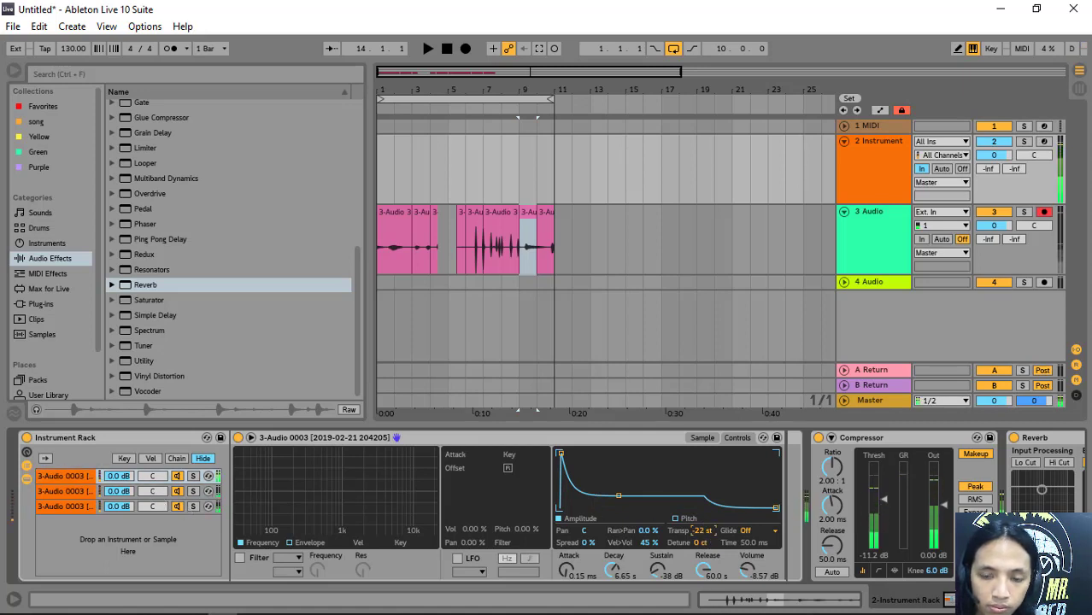
left_click(700, 437)
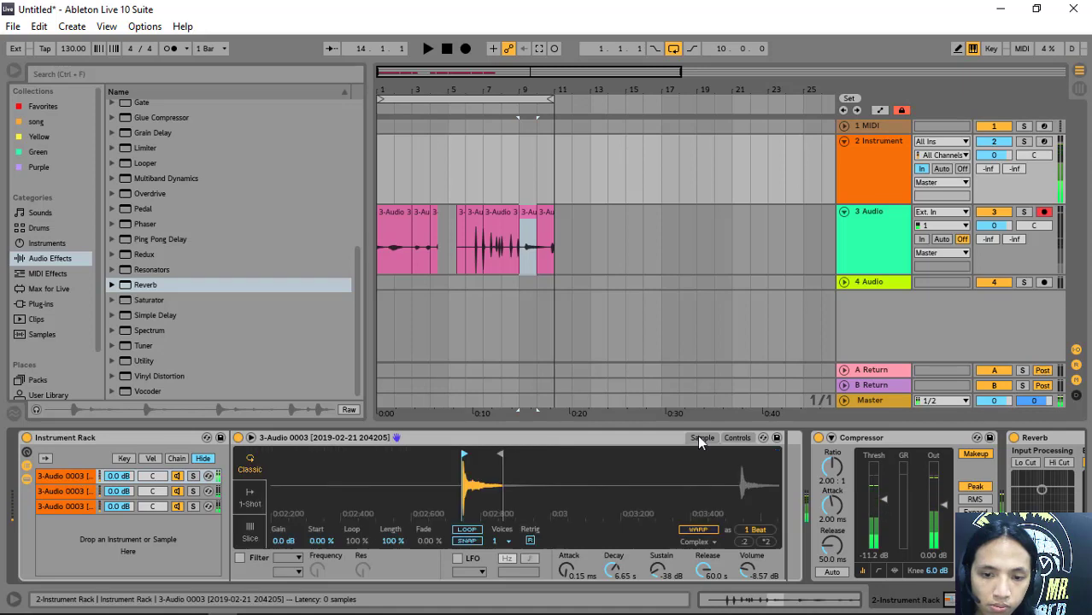
left_click(71, 491)
left_click(66, 508)
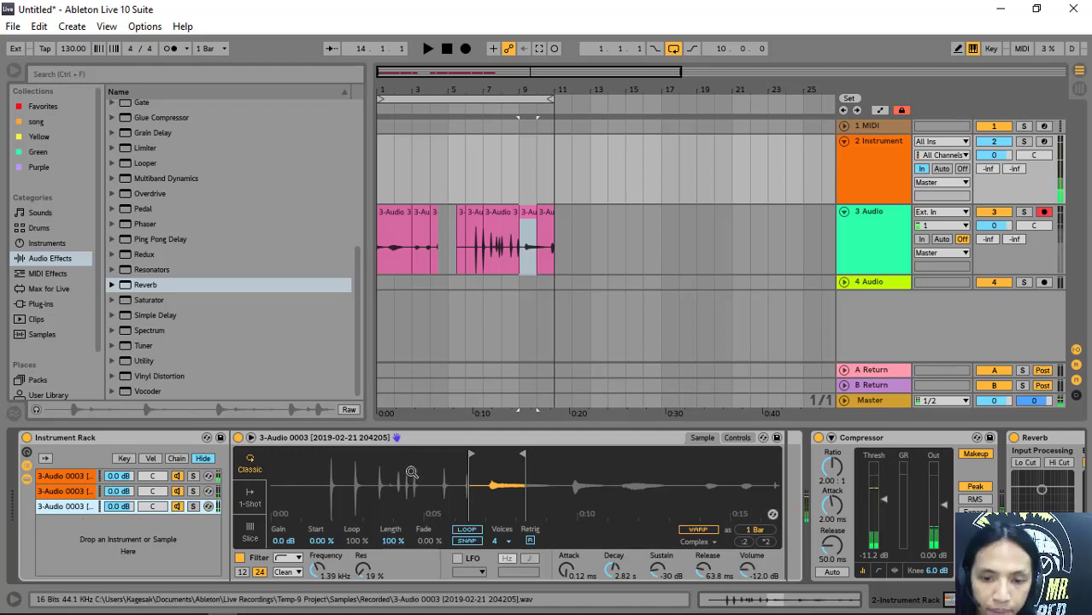
- Map the first and second chains' attack to the rack's first macro and set that macro to 0.24 ms
left_click(86, 475)
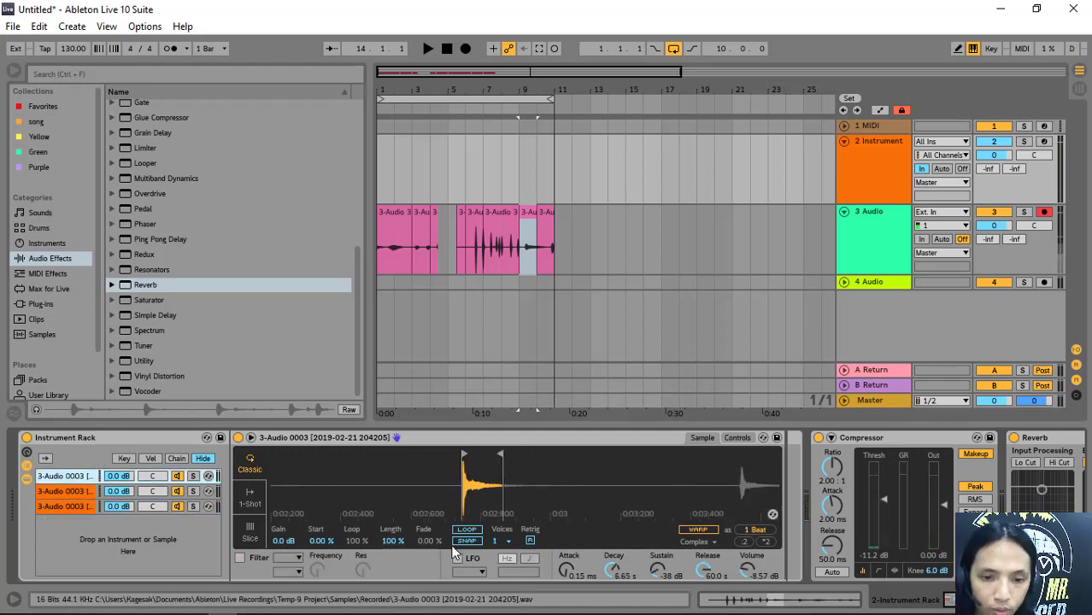
right_click(564, 573)
left_click(609, 476)
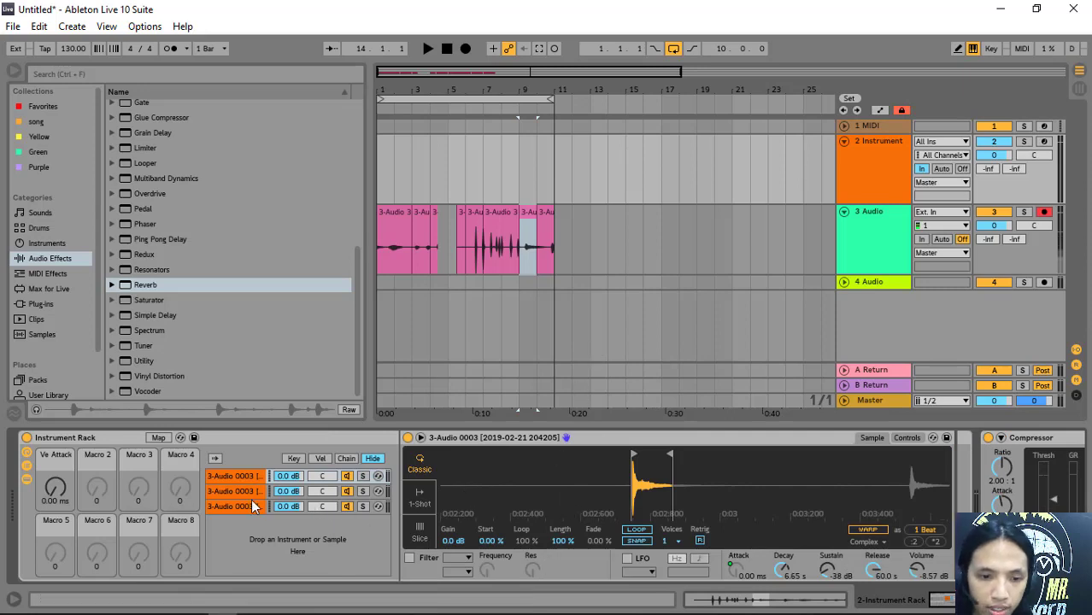
left_click(253, 506)
right_click(735, 567)
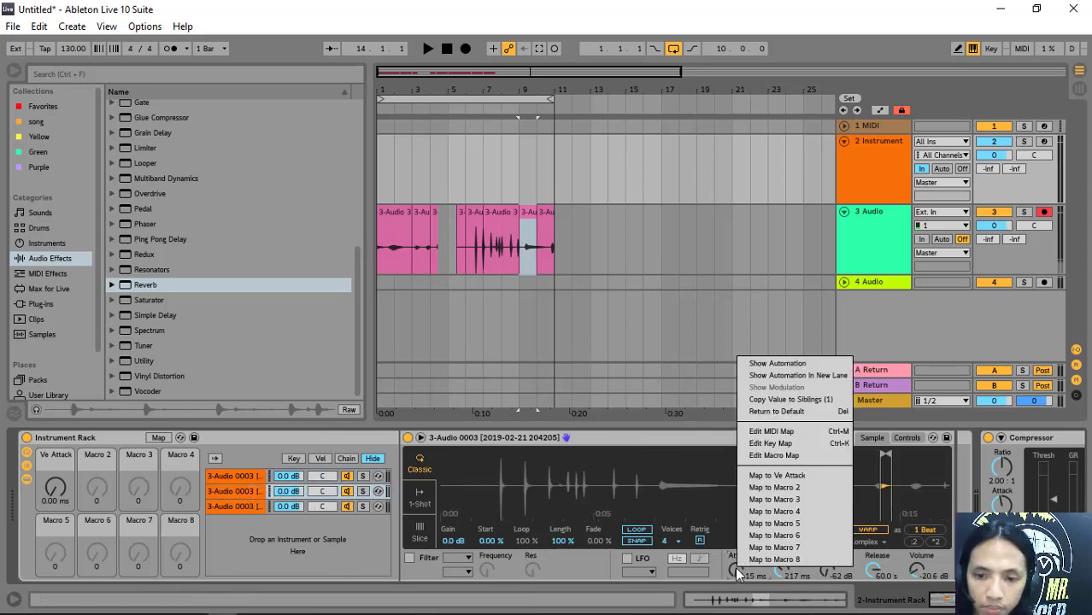
left_click(771, 476)
mouse_move(55, 487)
left_mouse_down()
mouse_move(55, 473)
mouse_move(55, 482)
left_mouse_up()
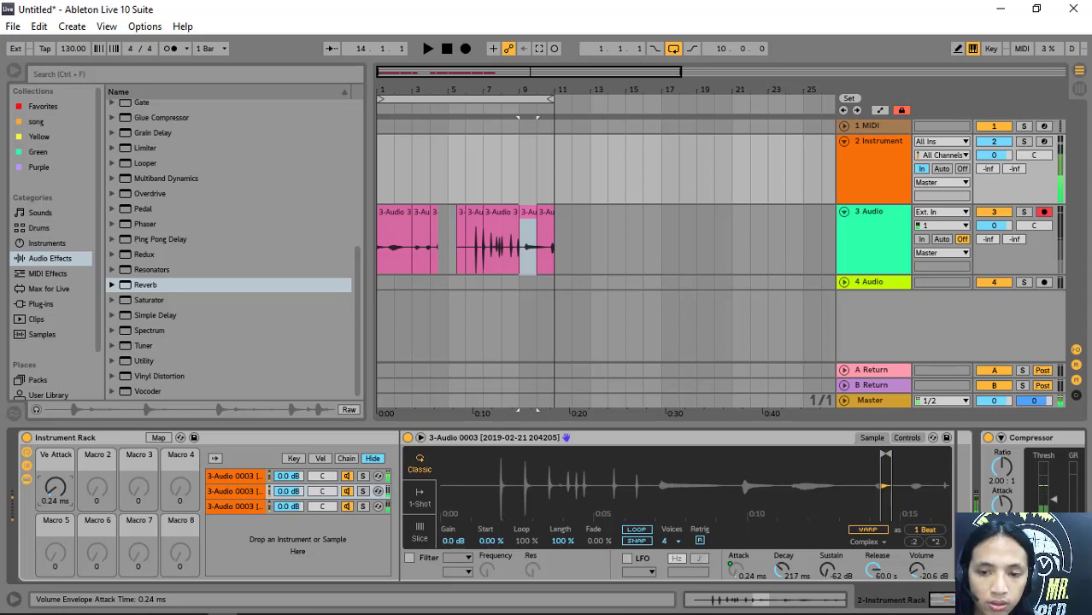
- Map the third chain's attack to Macro 2 and set that macro to 0.62 ms
left_click(227, 507)
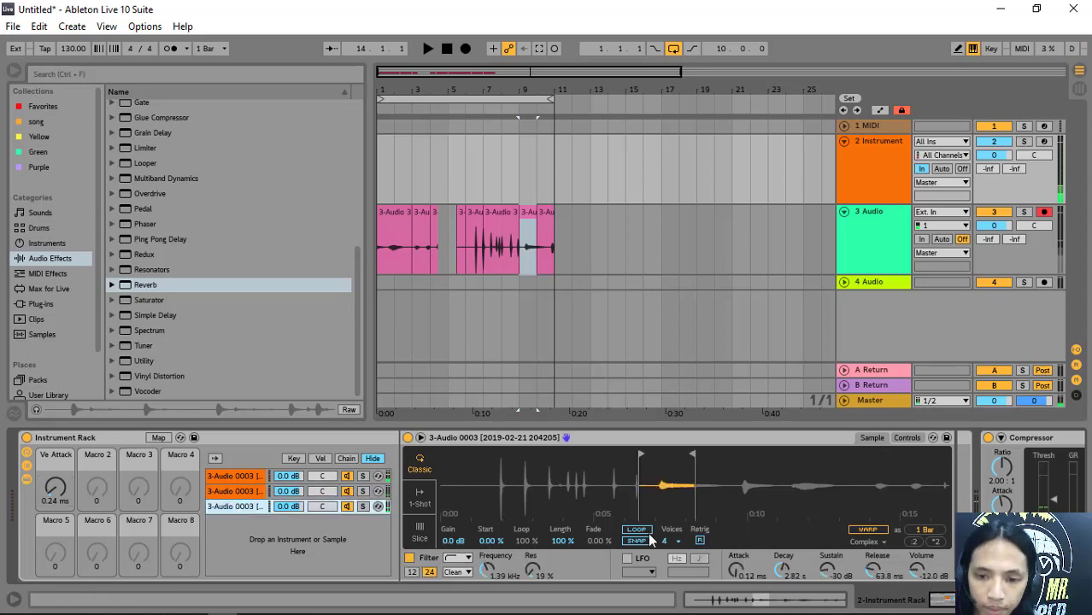
right_click(738, 570)
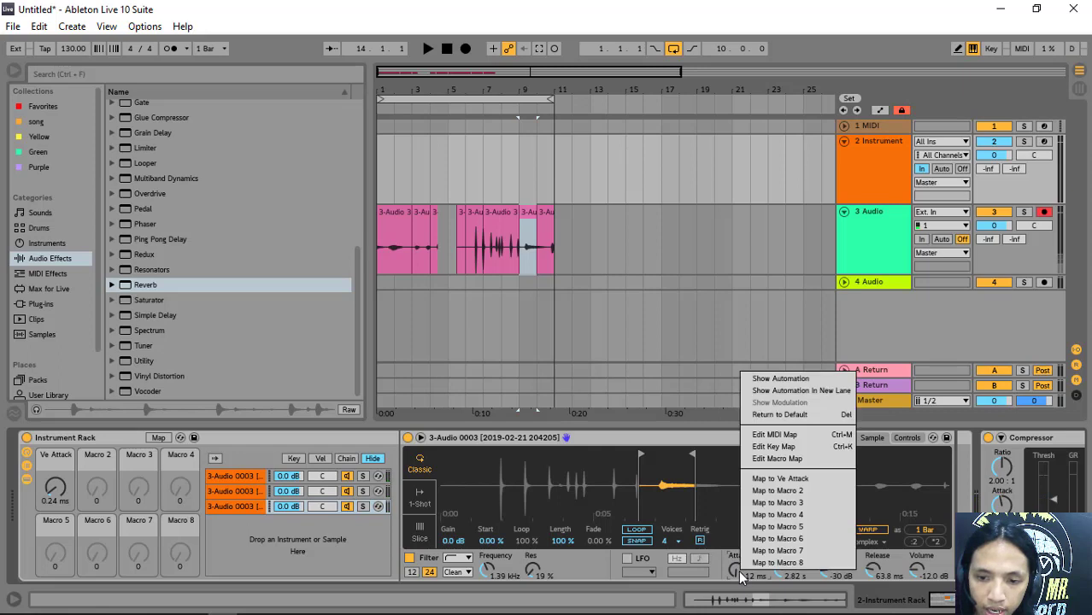
left_click(769, 495)
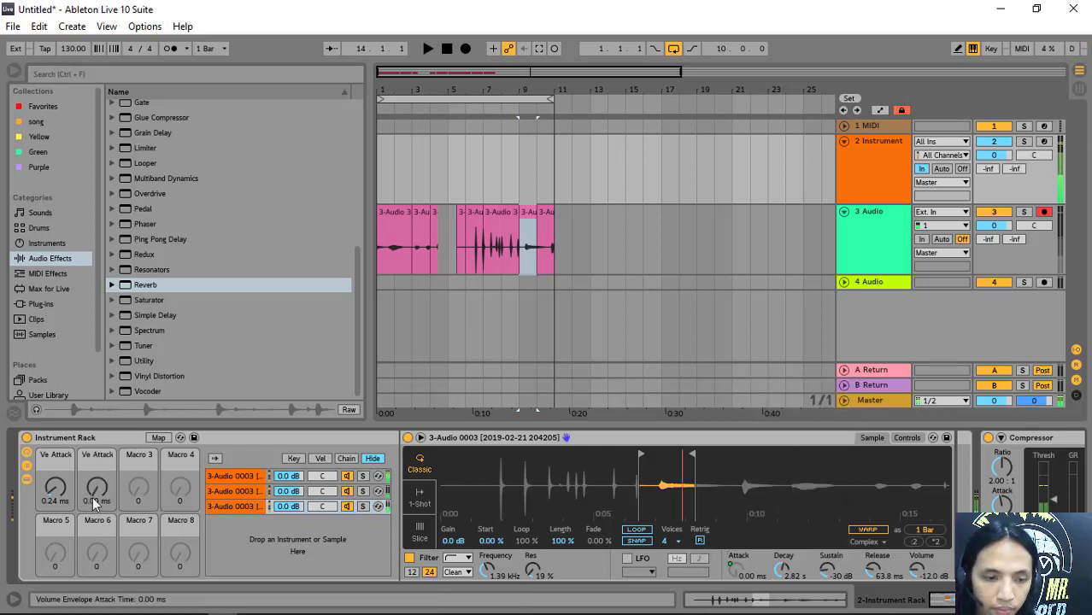
left_click_drag(93, 496, 92, 491)
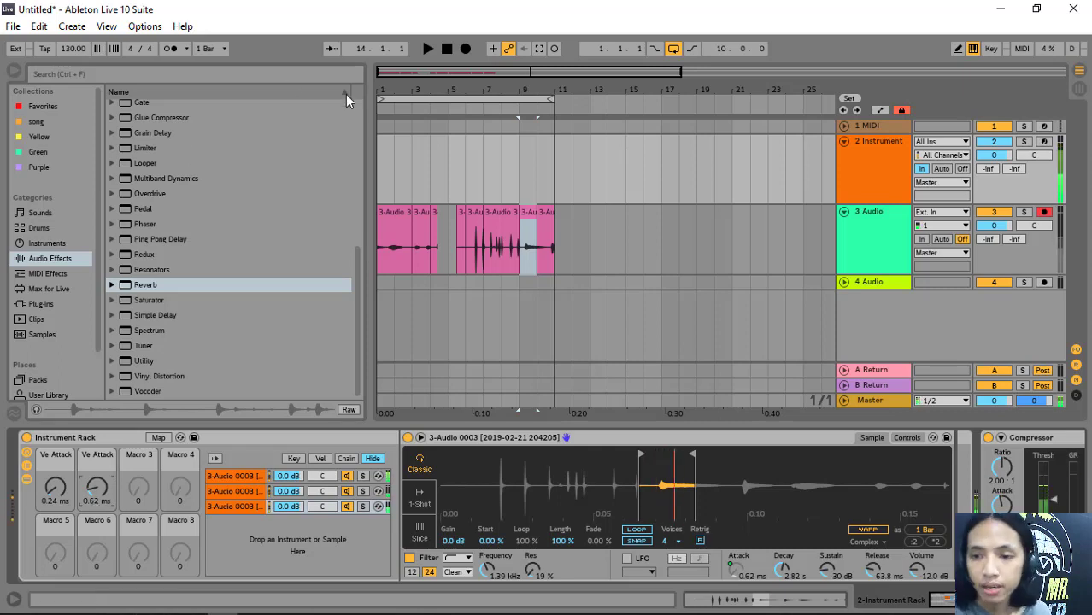
- Raise the Compressor's ratio to 3.00 : 1 and set the first chain's transpose to -31 st
left_click(907, 438)
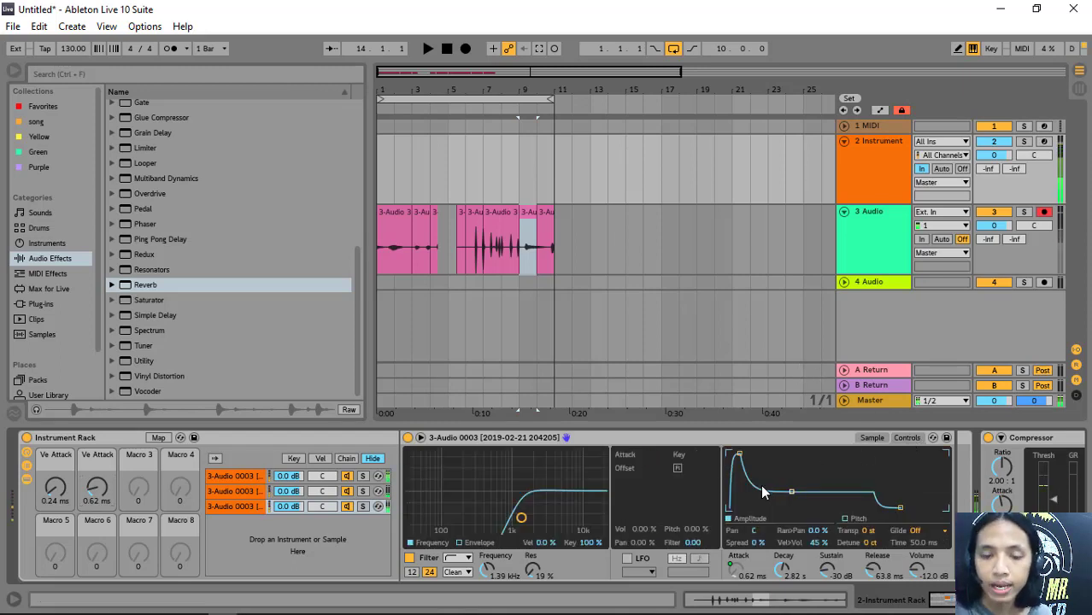
left_click(256, 478)
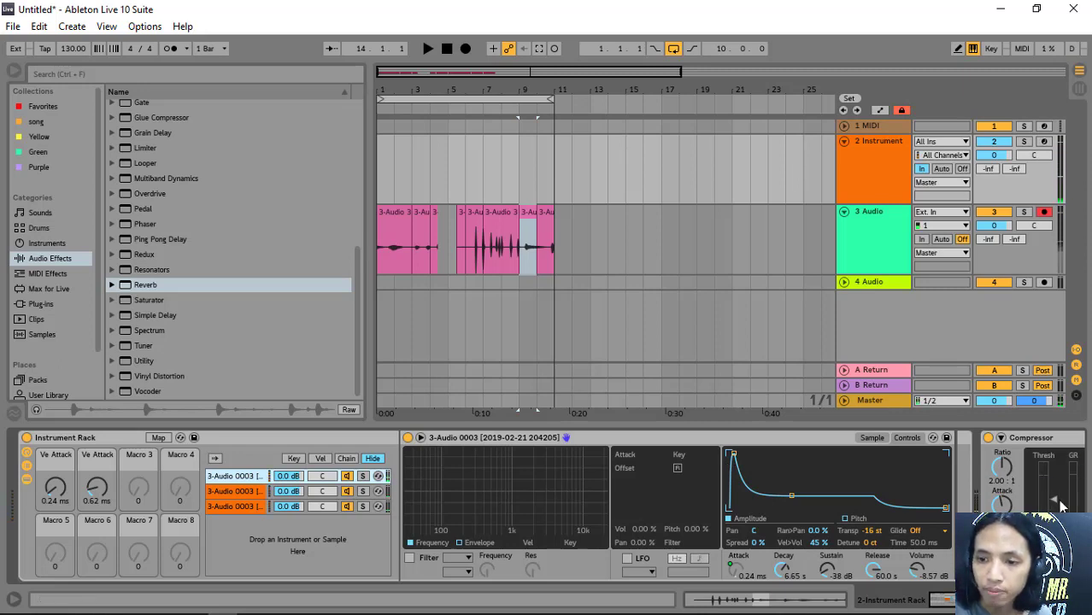
left_click_drag(1014, 479, 1014, 466)
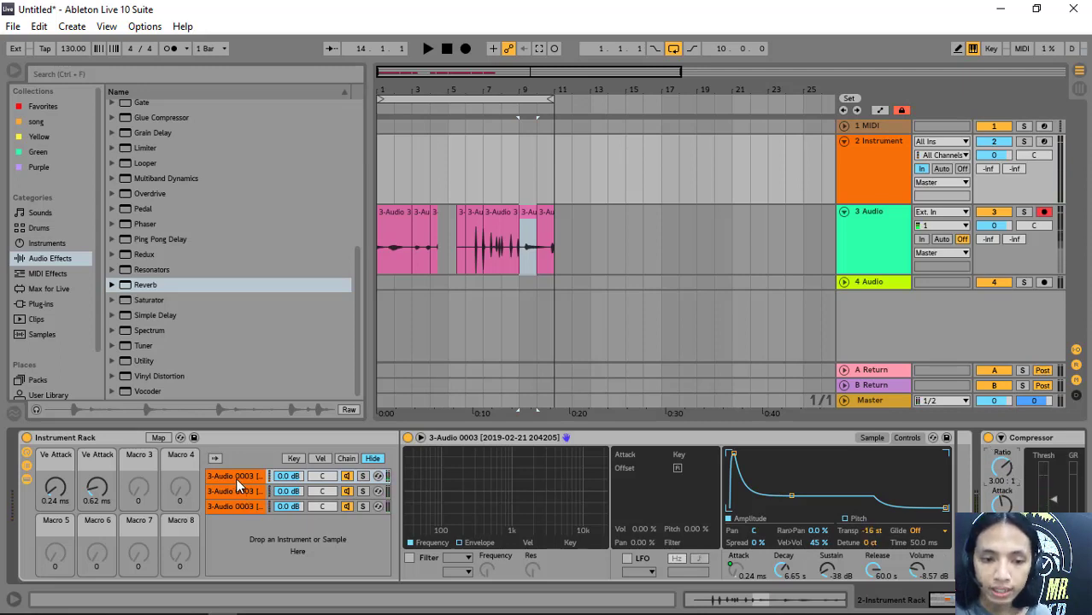
mouse_move(865, 531)
left_mouse_down()
mouse_move(865, 577)
mouse_move(864, 532)
left_mouse_up()
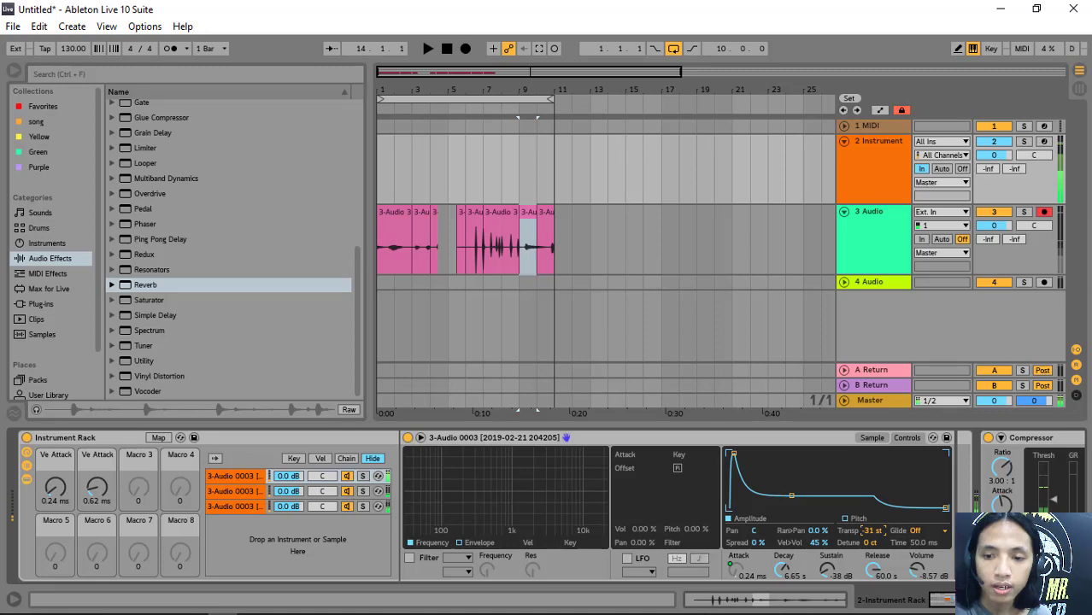